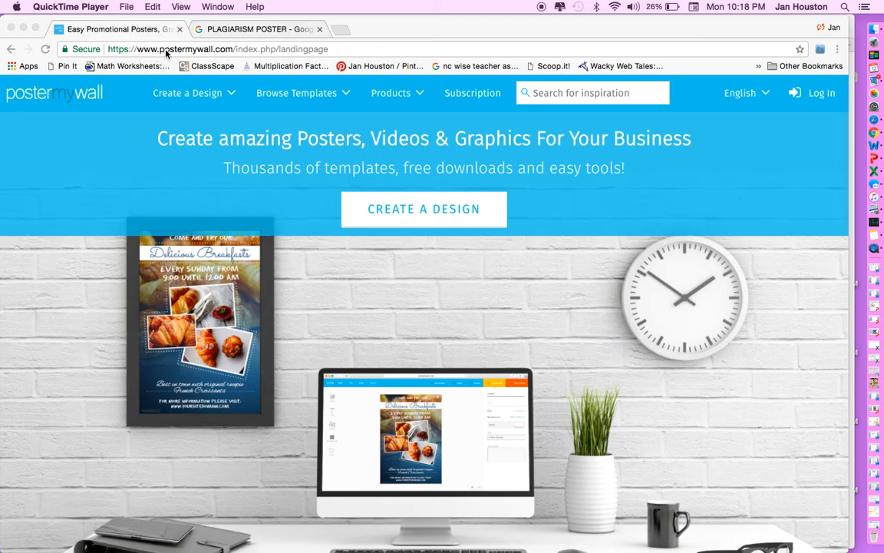
left_click(219, 50)
left_click(333, 50)
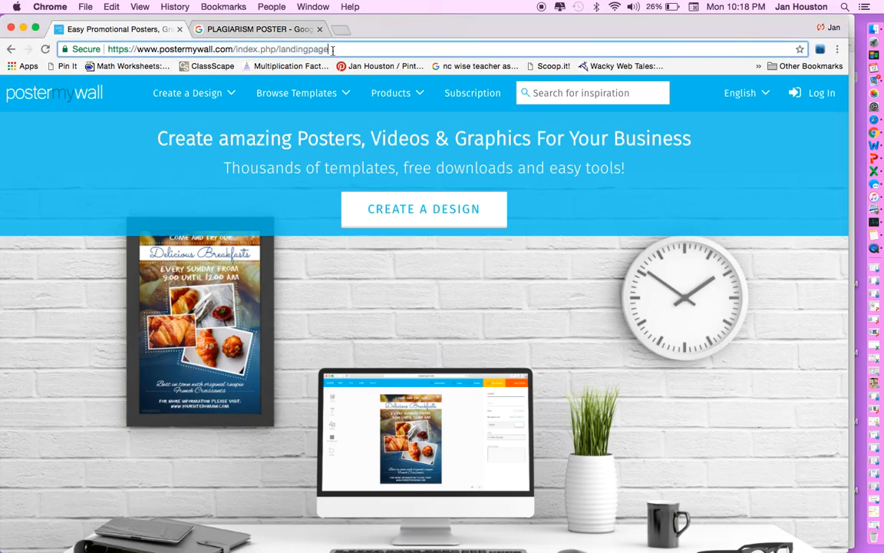
key("BackSpace")
key("BackSpace")
key("BackSpace")
key("BackSpace")
key("BackSpace")
key("BackSpace")
key("BackSpace")
key("BackSpace")
key("BackSpace")
key("BackSpace")
key("BackSpace")
key("BackSpace")
key("BackSpace")
key("BackSpace")
key("BackSpace")
key("BackSpace")
key("BackSpace")
key("BackSpace")
key("BackSpace")
key("BackSpace")
key("BackSpace")
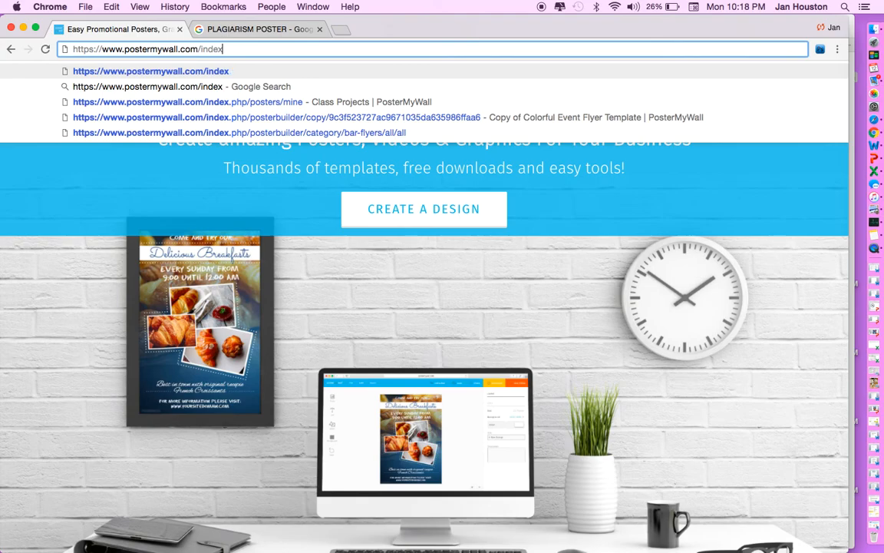
key("BackSpace")
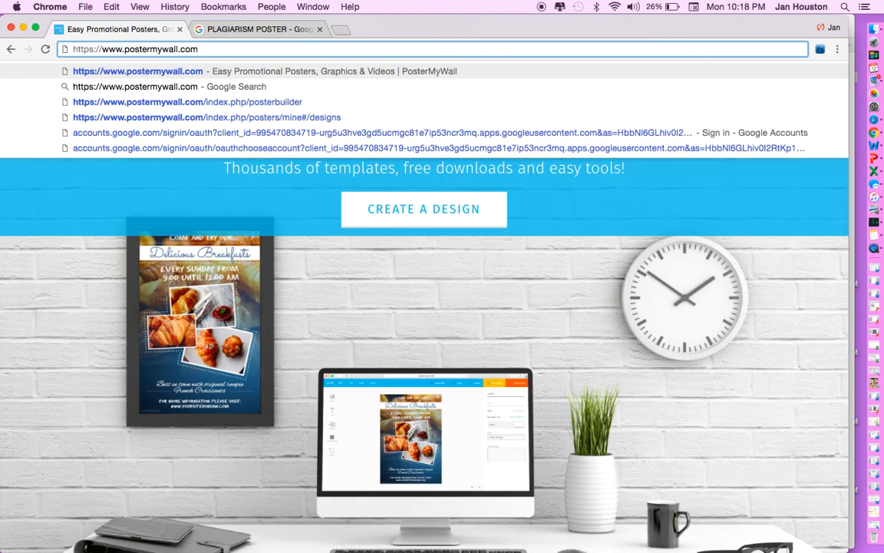
key("Return")
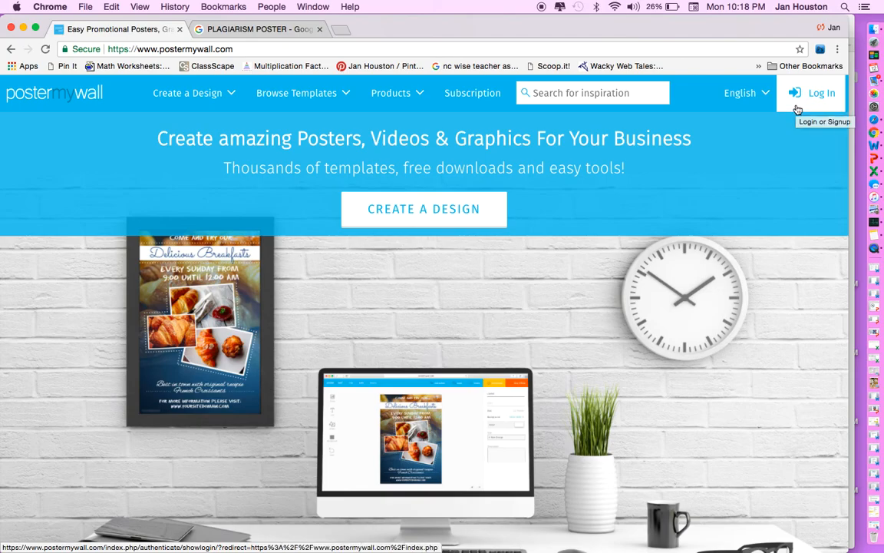
Start a new design, browse the template categories and open Retail.
left_click(423, 211)
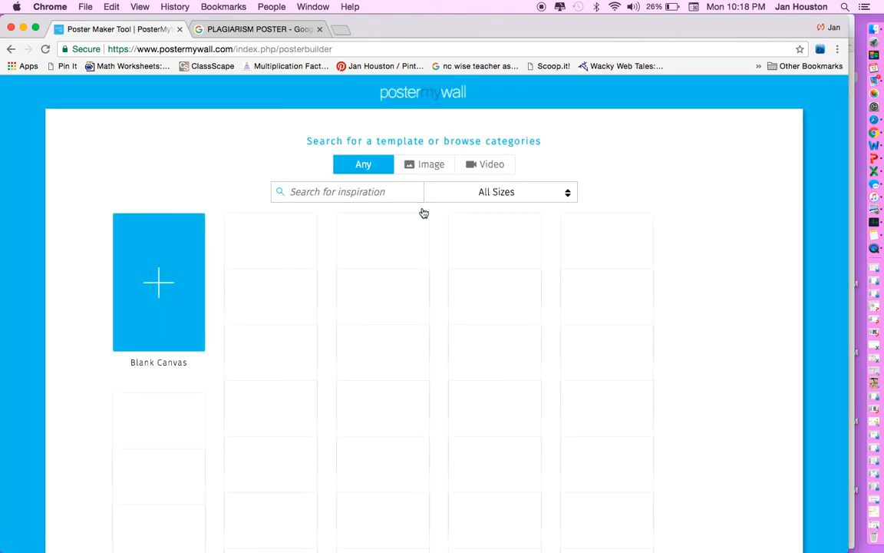
scroll(403, 422, "down", 5)
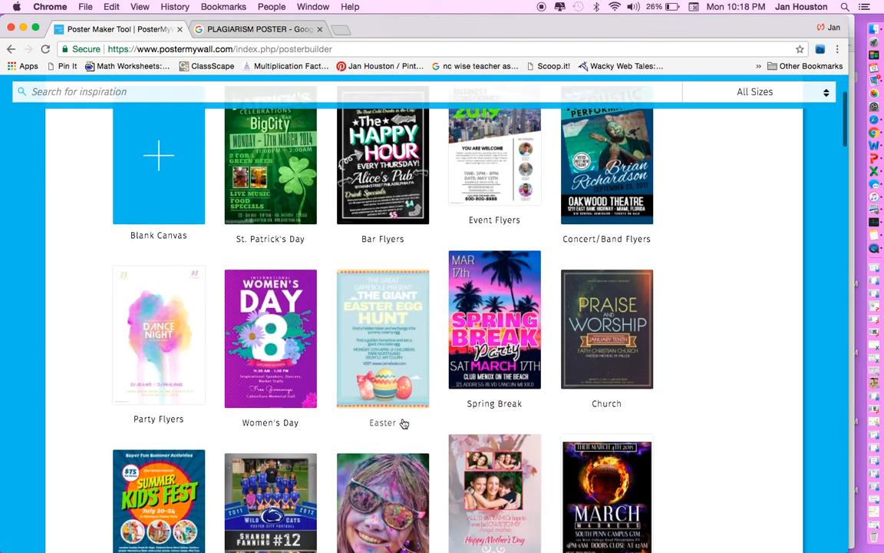
scroll(403, 421, "down", 5)
scroll(403, 422, "up", 10)
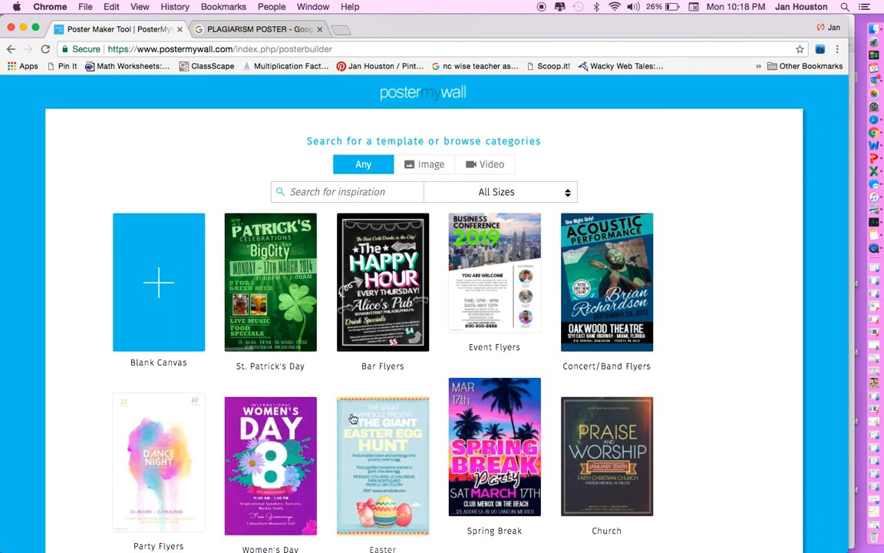
scroll(352, 418, "down", 3)
scroll(352, 418, "down", 9)
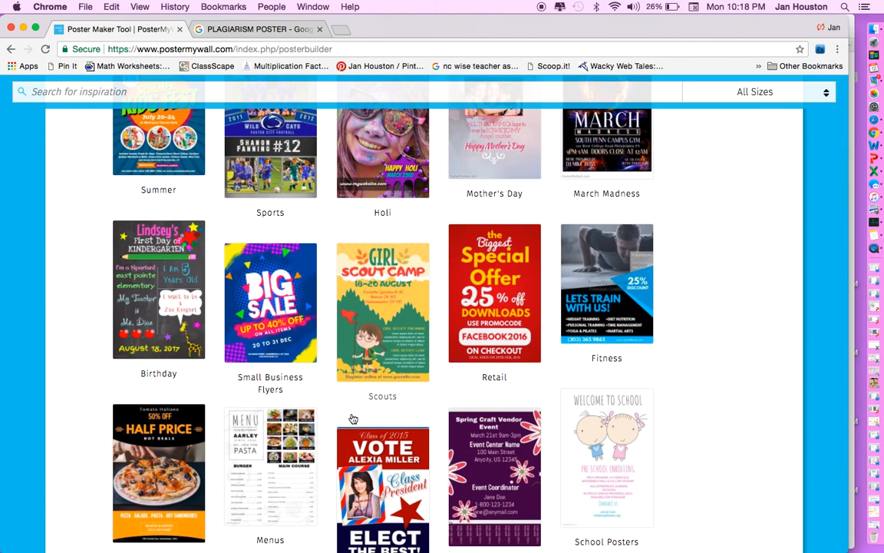
scroll(352, 418, "up", 12)
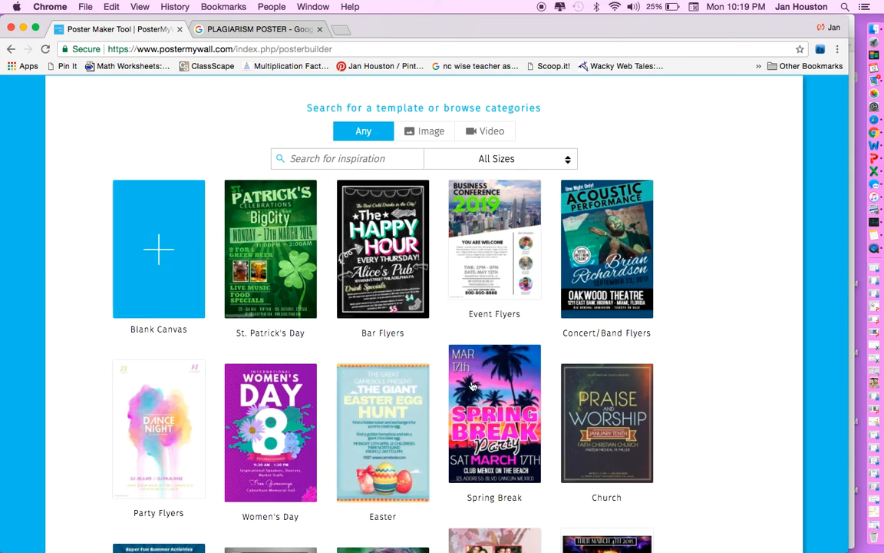
scroll(466, 427, "down", 3)
scroll(466, 428, "down", 5)
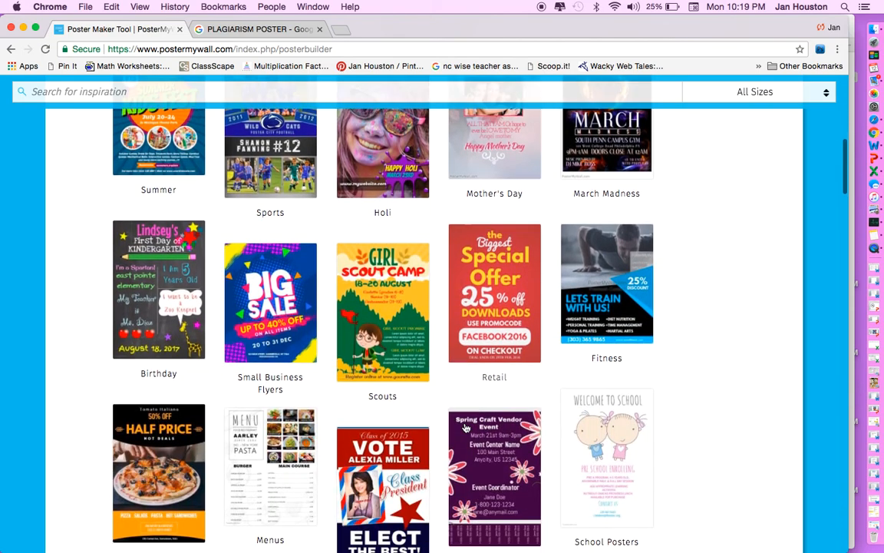
left_click(484, 306)
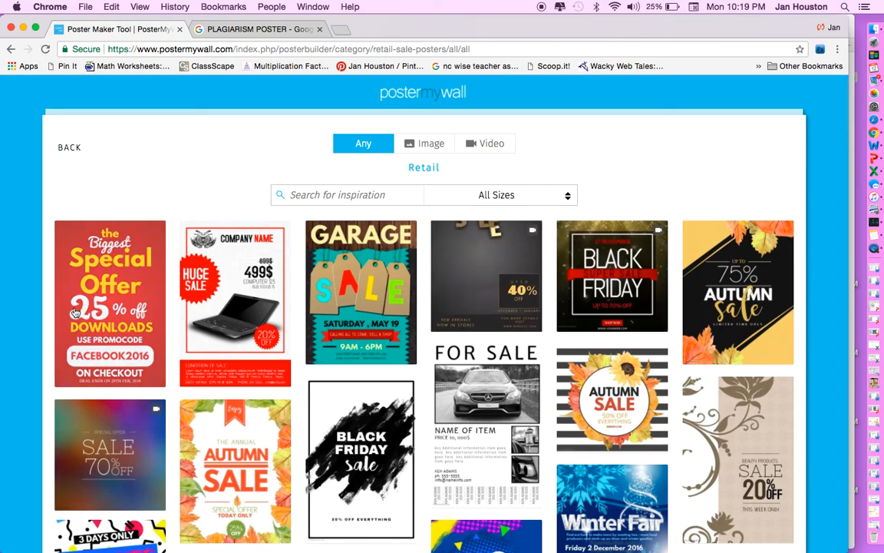
Preview the Biggest Special Offer template and open an editable 24in × 36in copy.
left_click(99, 287)
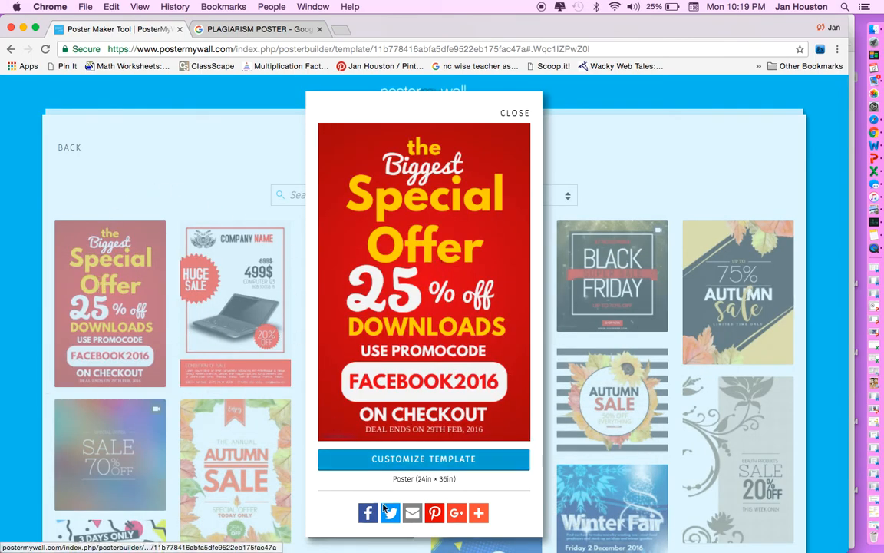
left_click(422, 461)
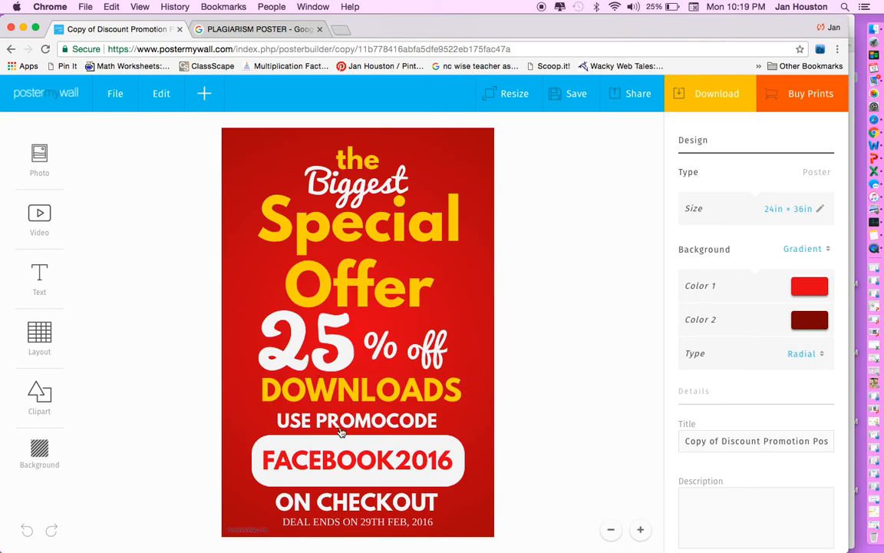
Inspect the template's text boxes: the, Biggest, Special Offer, 25, DOWNLOADS and promo code.
left_click(328, 169)
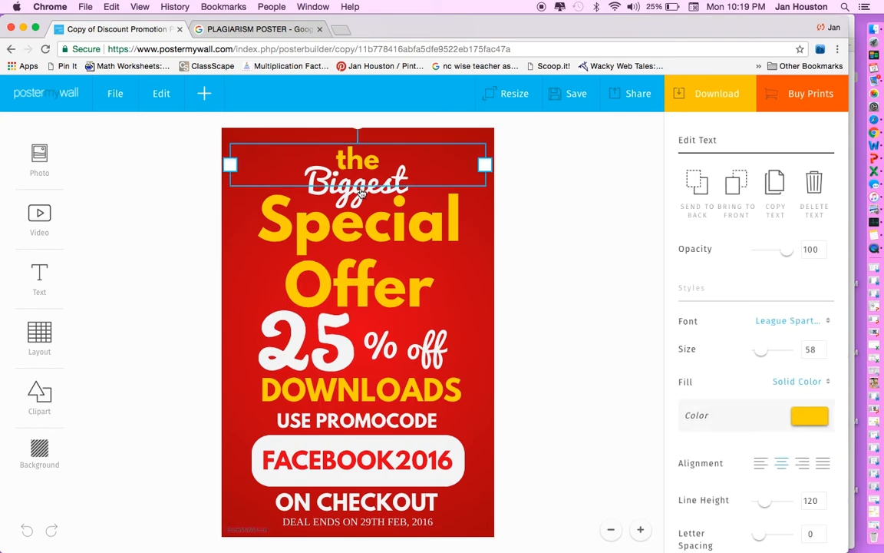
left_click(323, 174)
left_click(323, 198)
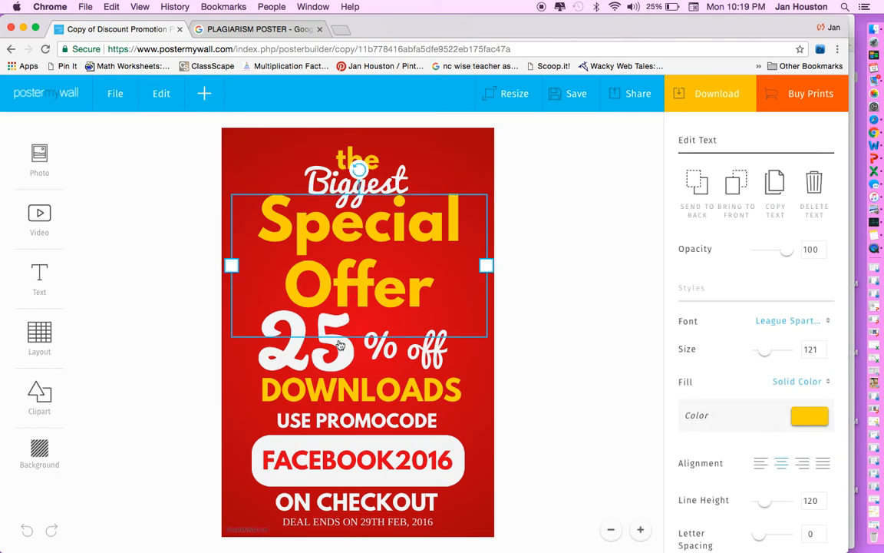
left_click(306, 318)
left_click(353, 367)
left_click(419, 306)
left_click(349, 383)
left_click(303, 424)
left_click(332, 482)
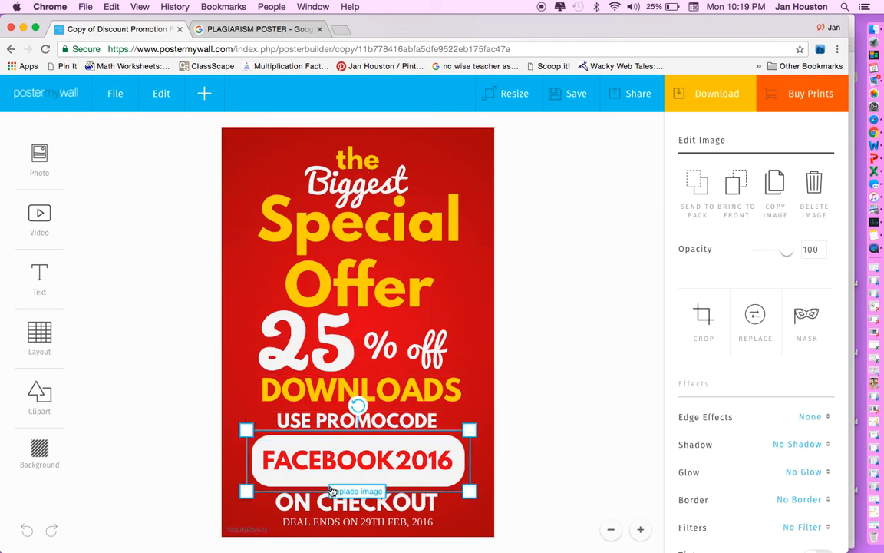
left_click(261, 315)
left_click(261, 171)
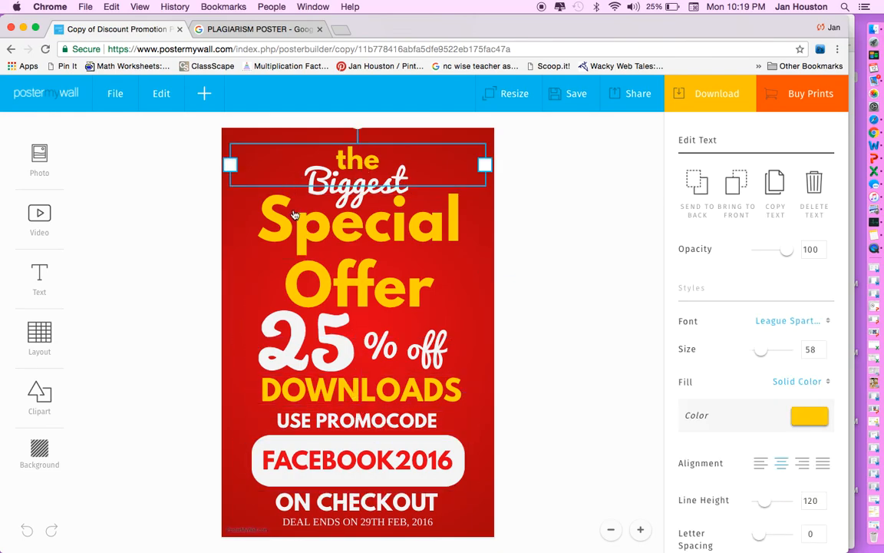
Replace the top word 'the' with 'Plagiarism' and delete the Special Offer text.
left_click(342, 154)
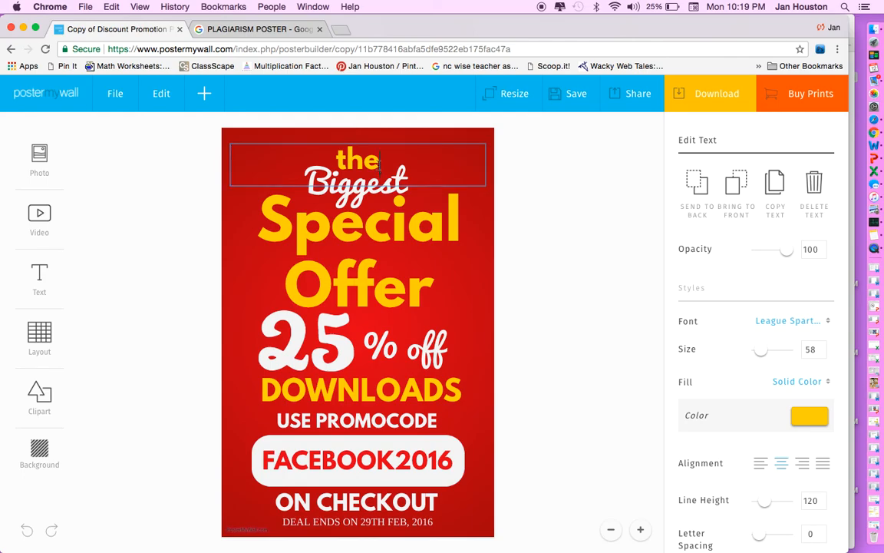
left_click_drag(380, 163, 309, 150)
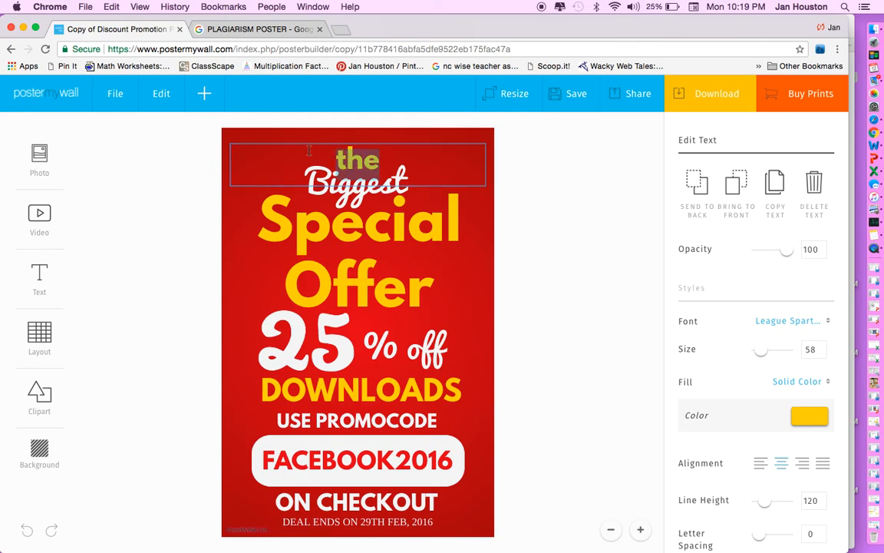
type("Pla")
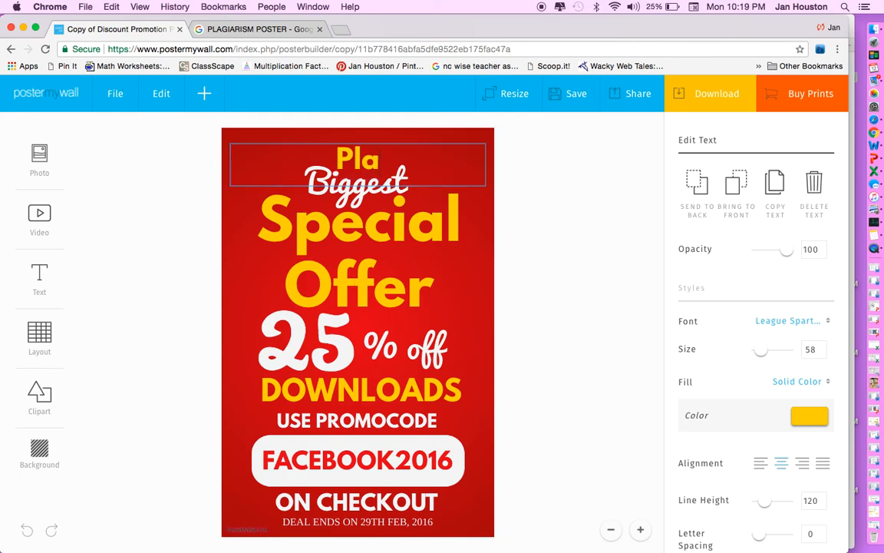
type("giarism")
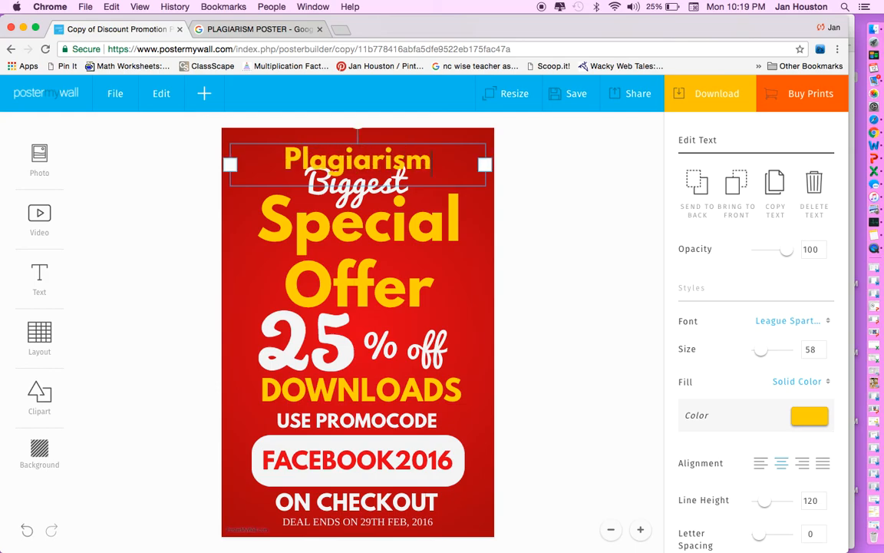
left_click(374, 203)
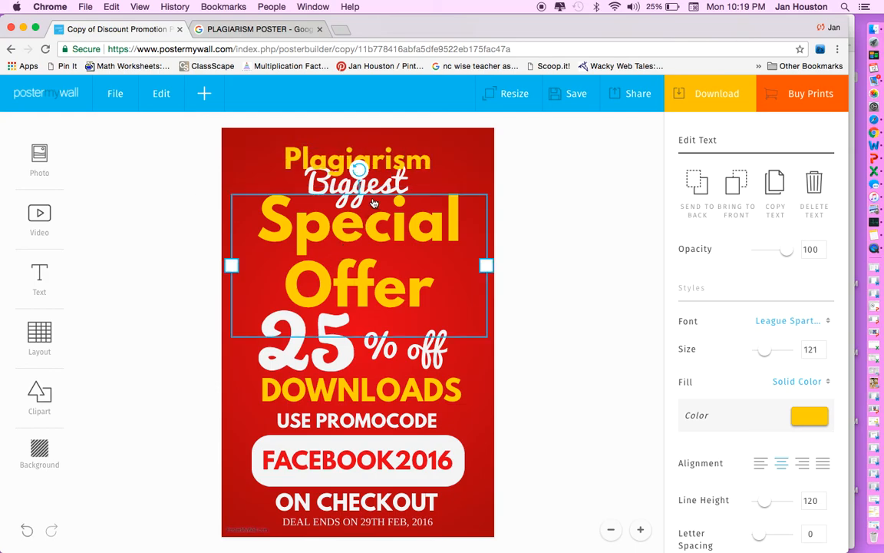
left_click(376, 185)
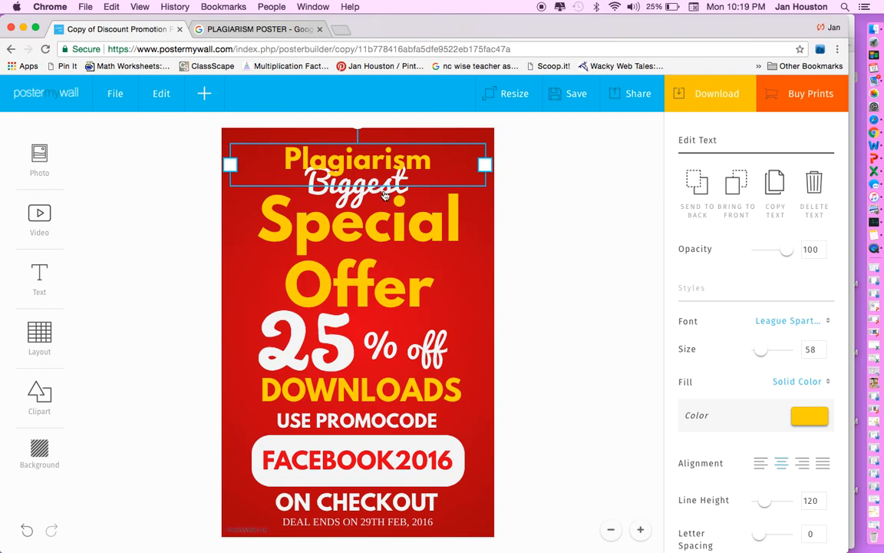
left_click(395, 203)
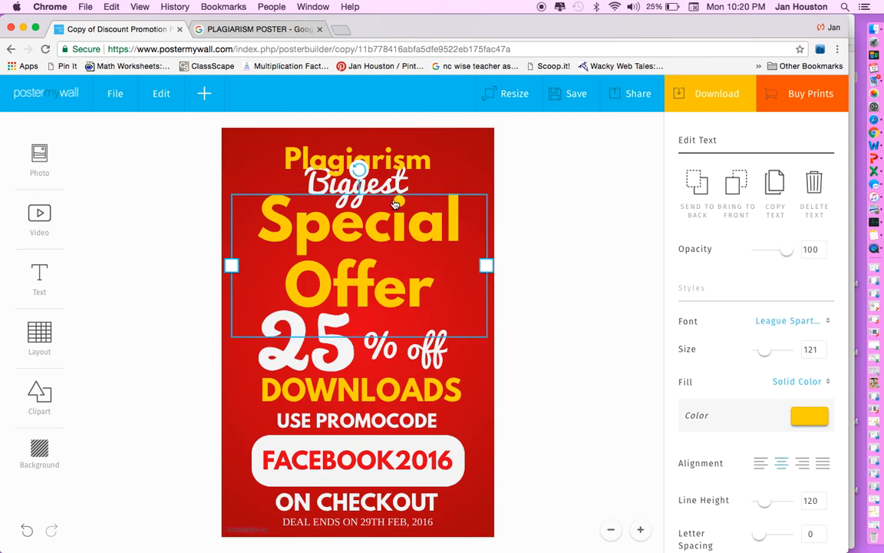
key("Delete")
Move Biggest below the Plagiarism heading and retype it as 'Don't Do It!'.
left_click(333, 164)
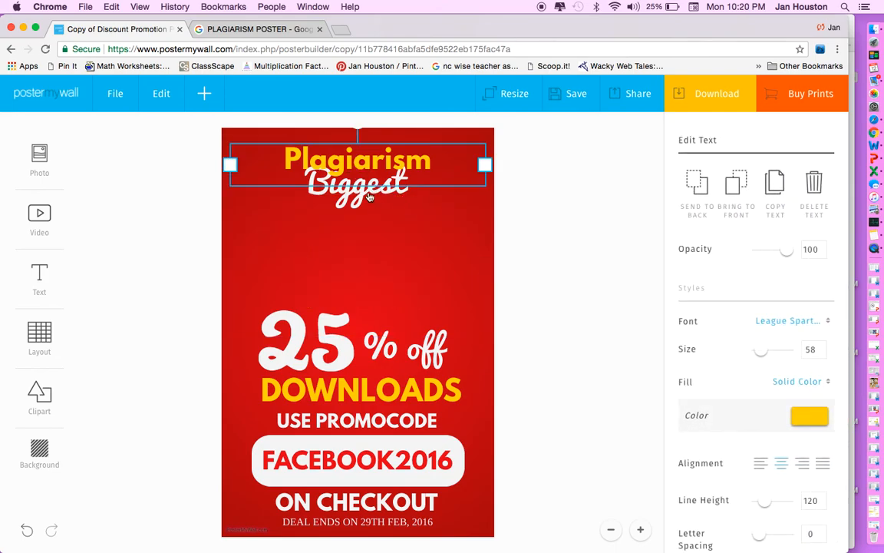
left_click(369, 200)
left_click_drag(363, 193, 356, 222)
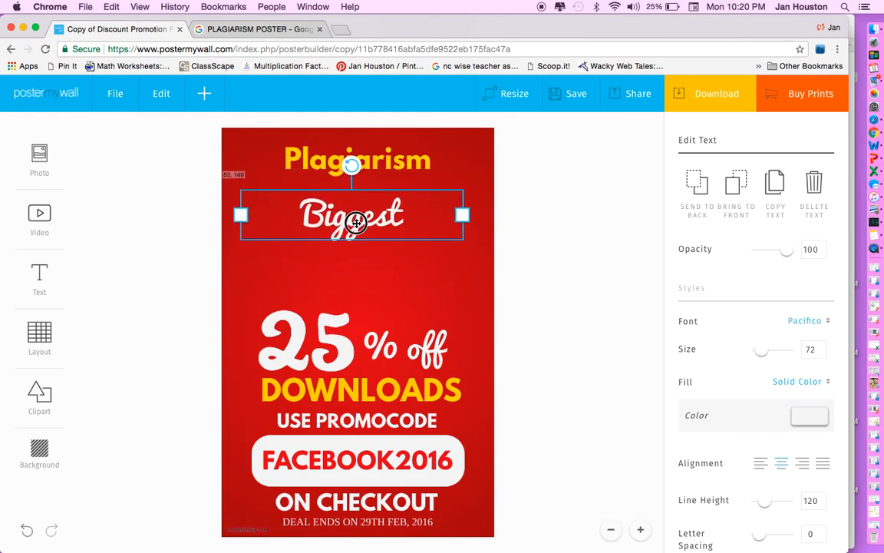
left_click(397, 217)
left_click_drag(397, 217, 274, 204)
type("Don't")
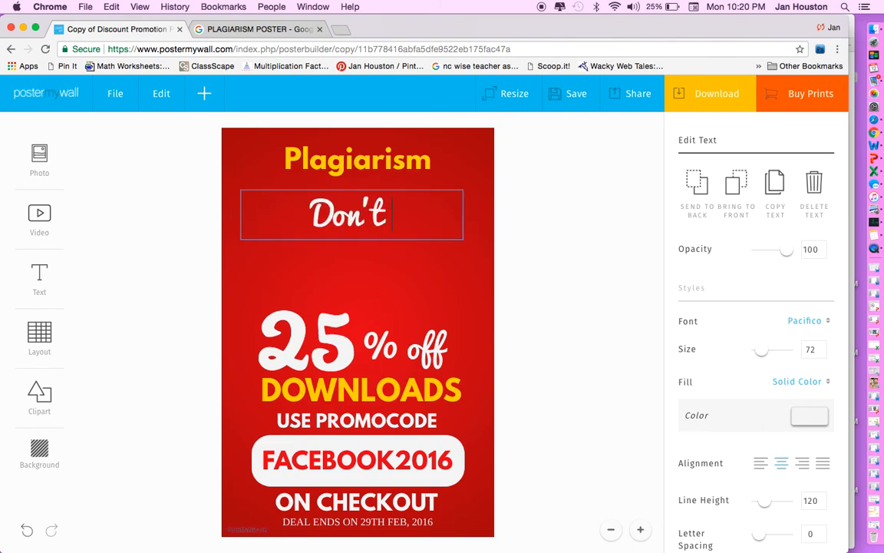
type(" Do It!")
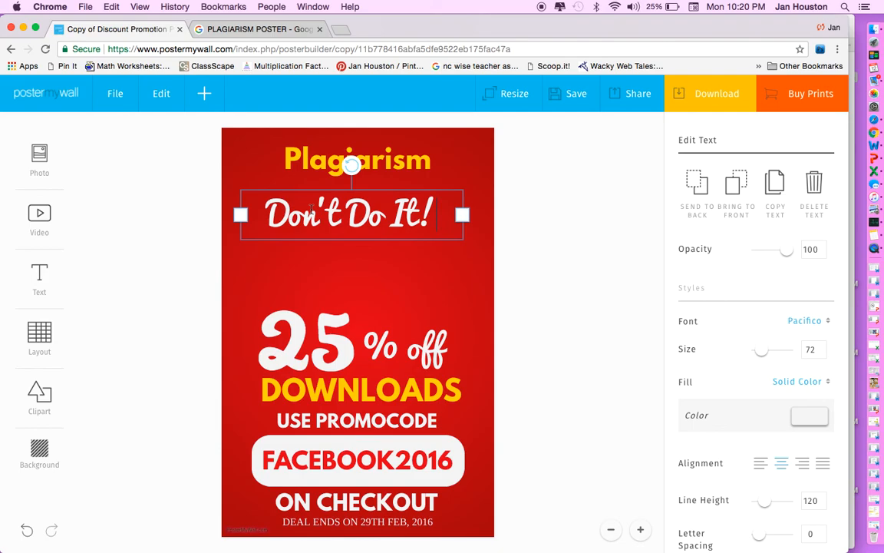
left_click(318, 283)
Nudge the 'Don't Do It!' line up closer to Plagiarism.
left_click(324, 192)
left_click(353, 211)
left_click_drag(353, 211, 359, 200)
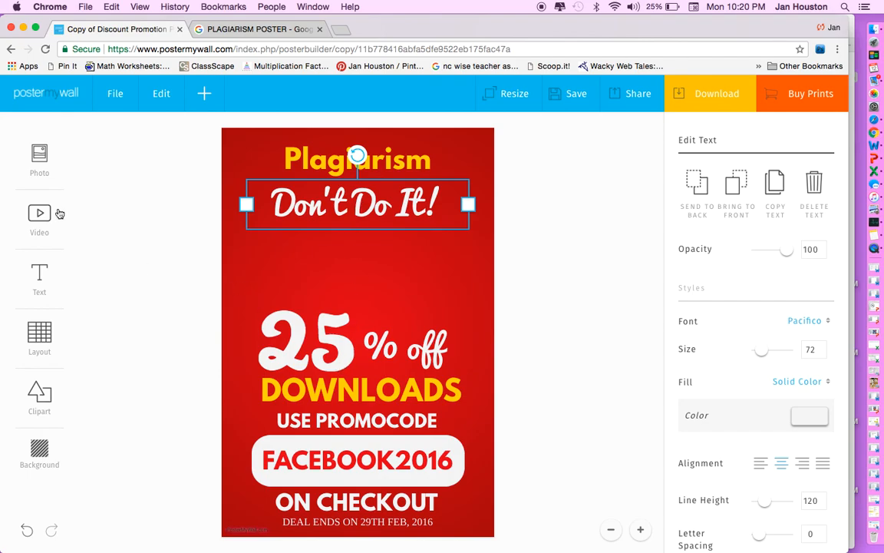
left_click(39, 154)
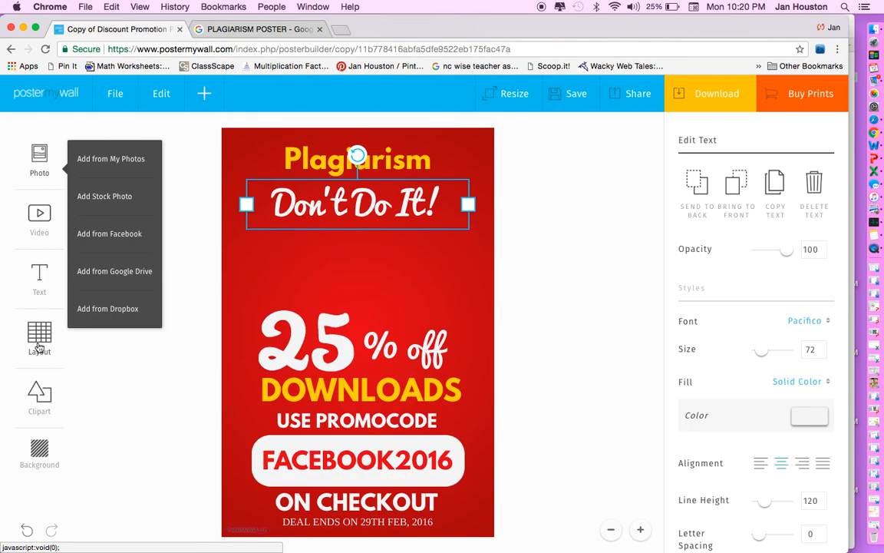
left_click(43, 276)
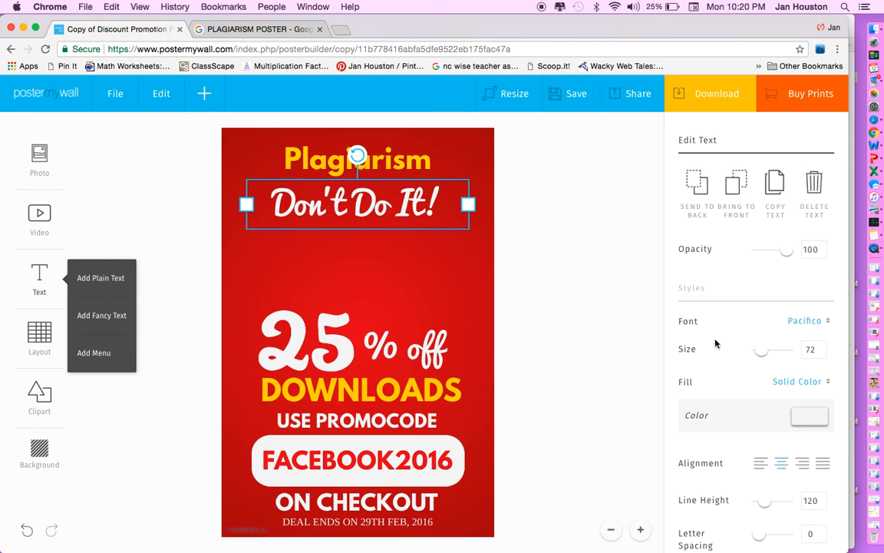
left_click(335, 210)
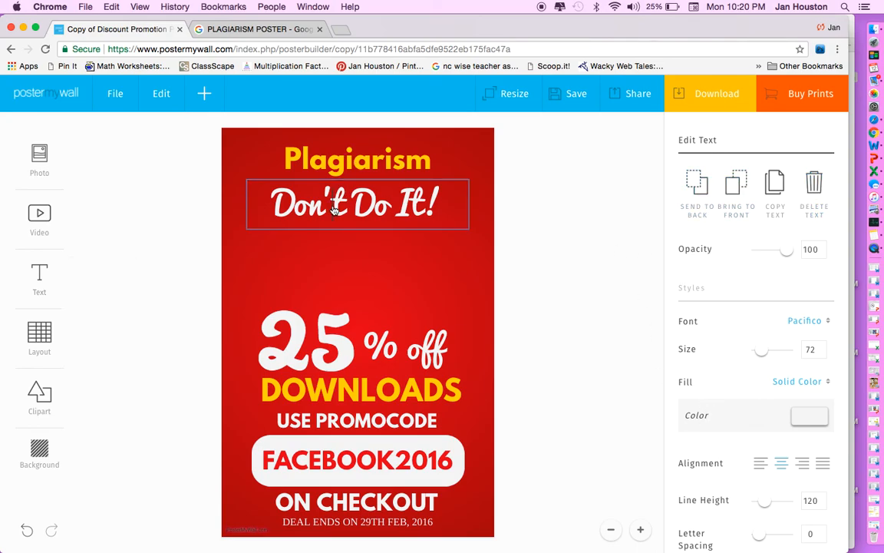
Set 'Don't Do It!' to the Ranchers font at size 78.
left_click_drag(452, 205, 263, 197)
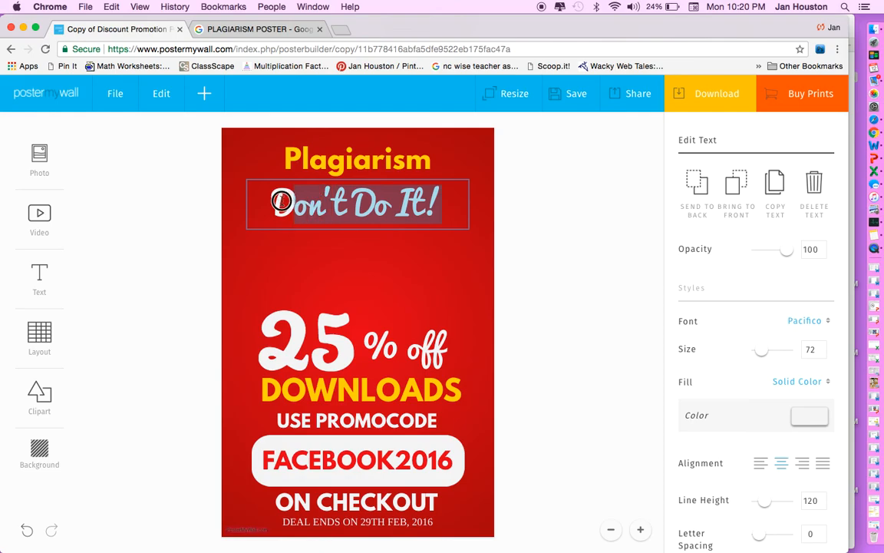
left_click(828, 321)
scroll(750, 322, "down", 5)
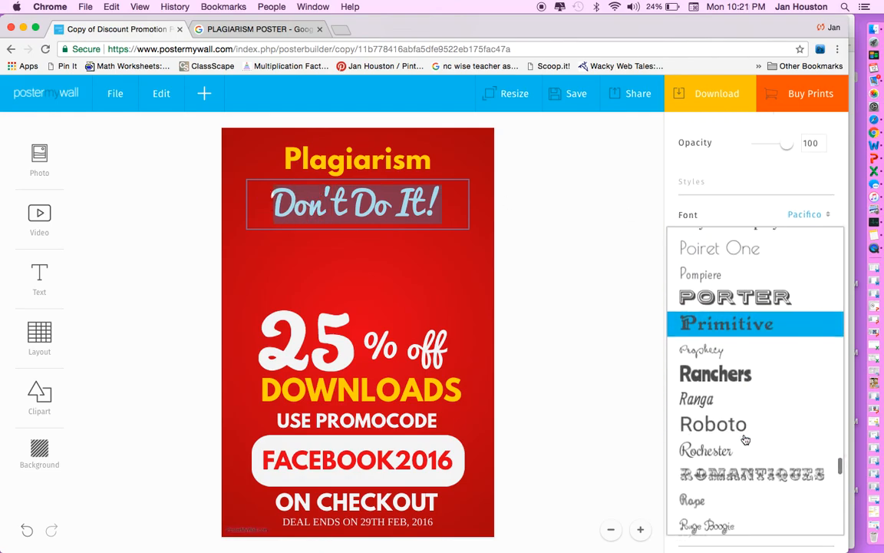
left_click(750, 322)
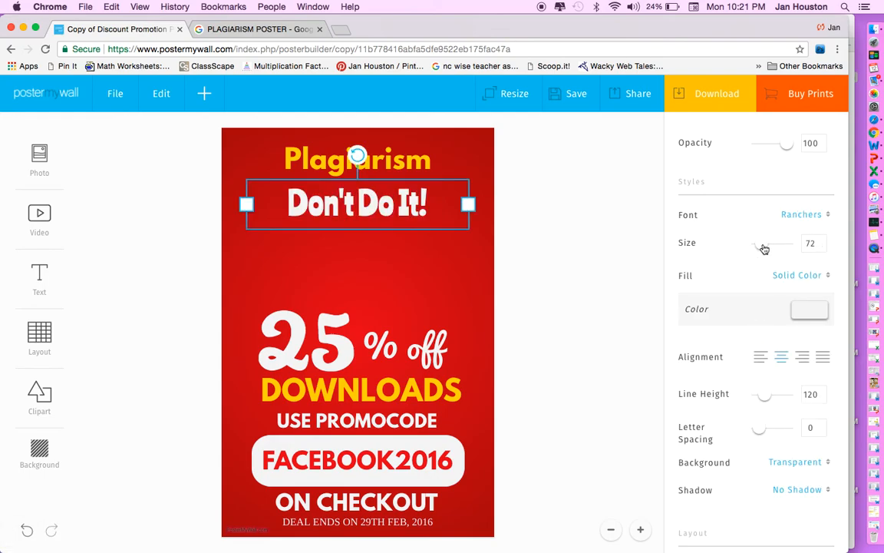
left_click_drag(763, 249, 762, 248)
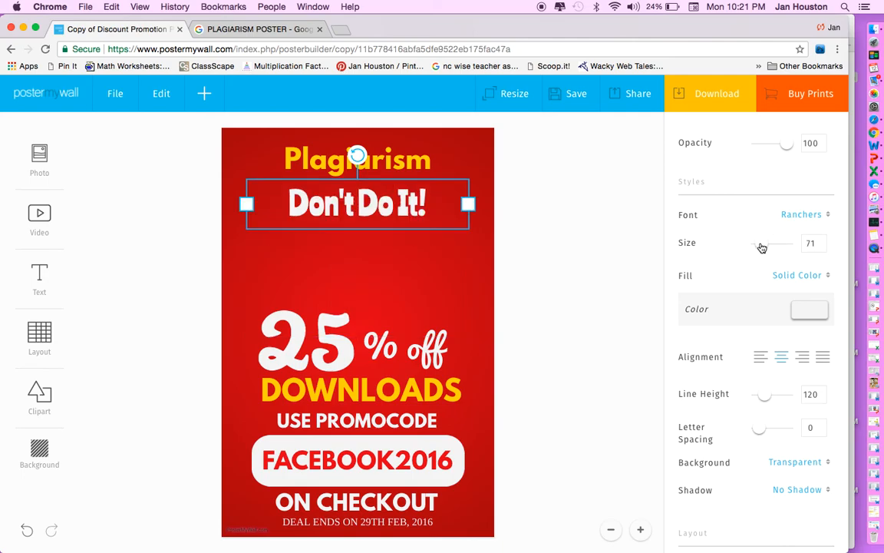
left_click(823, 242)
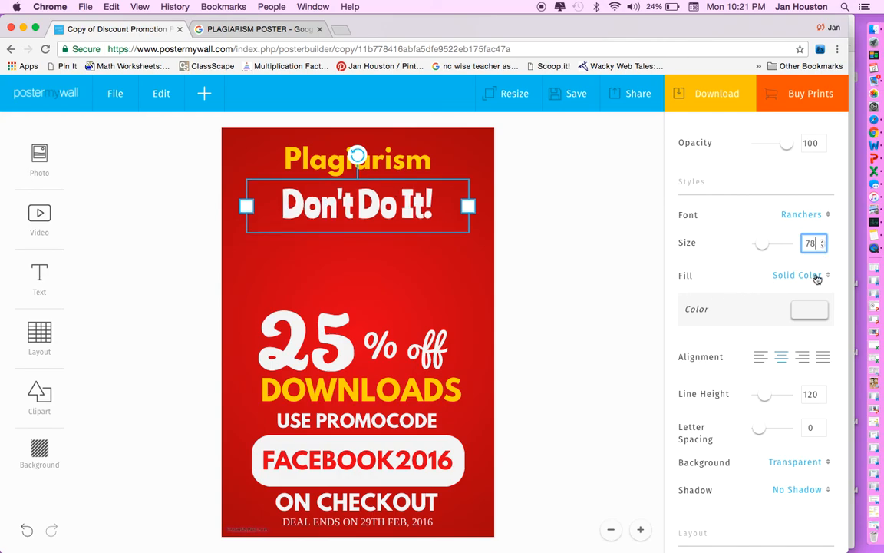
Give the text a solid teal fill.
left_click(829, 276)
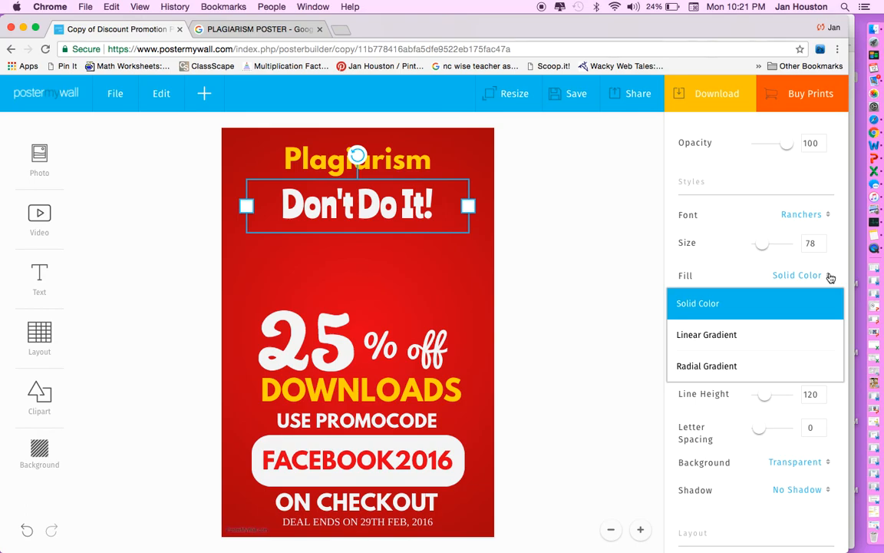
left_click(721, 309)
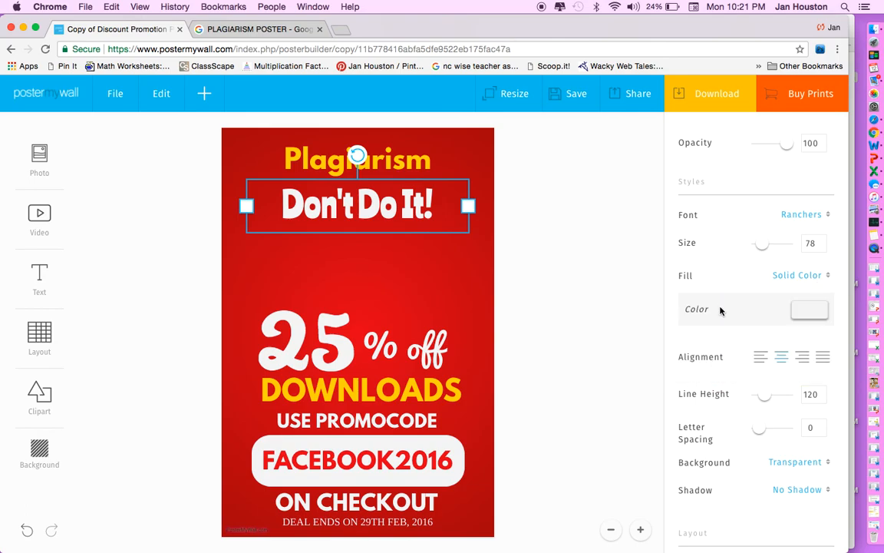
left_click(814, 317)
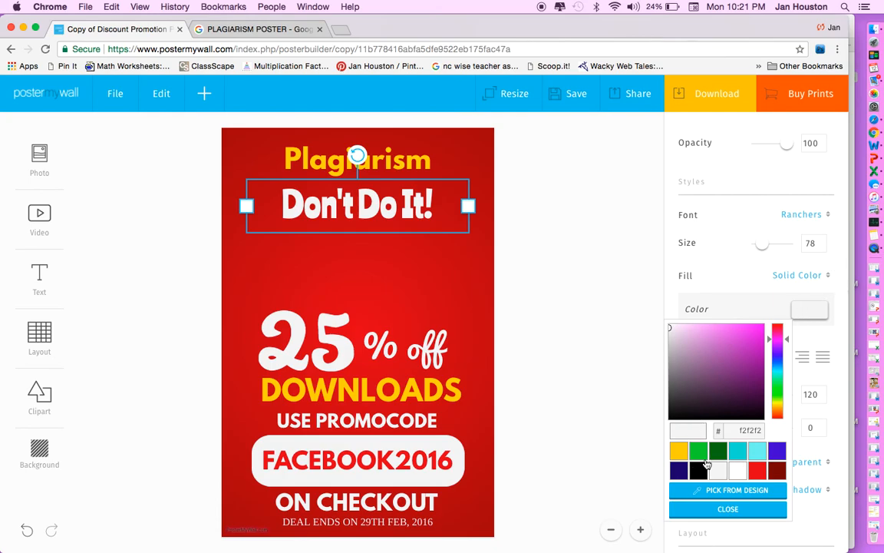
left_click(756, 453)
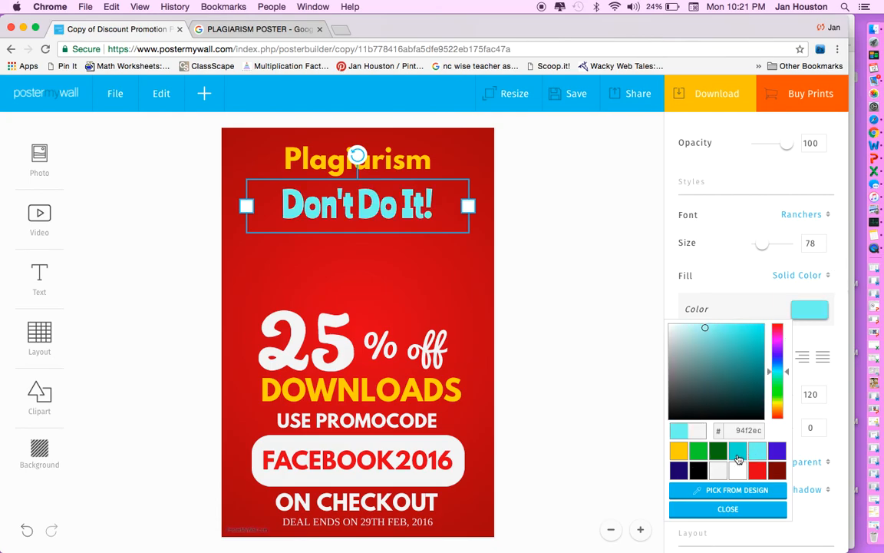
left_click(737, 451)
left_click(634, 307)
left_click(635, 306)
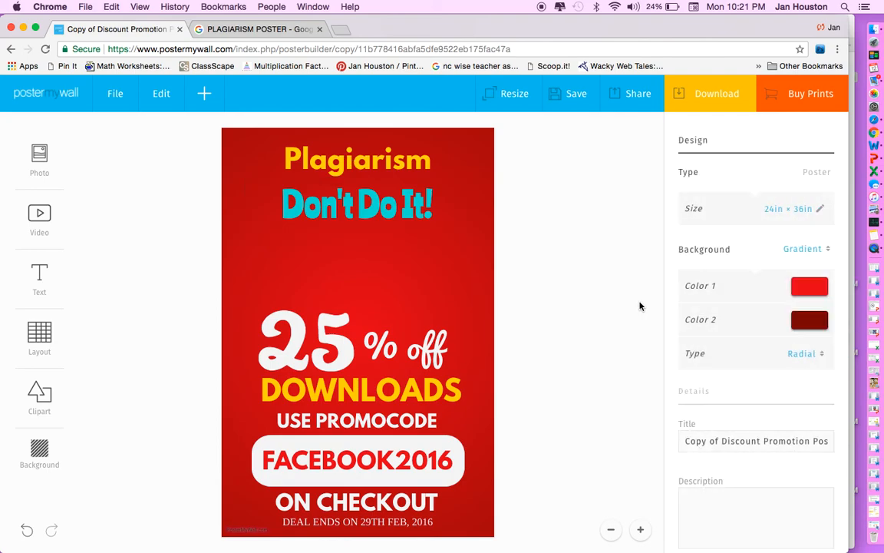
Centre-align 'Don't Do It!' and raise its line height to 198.
left_click(355, 208)
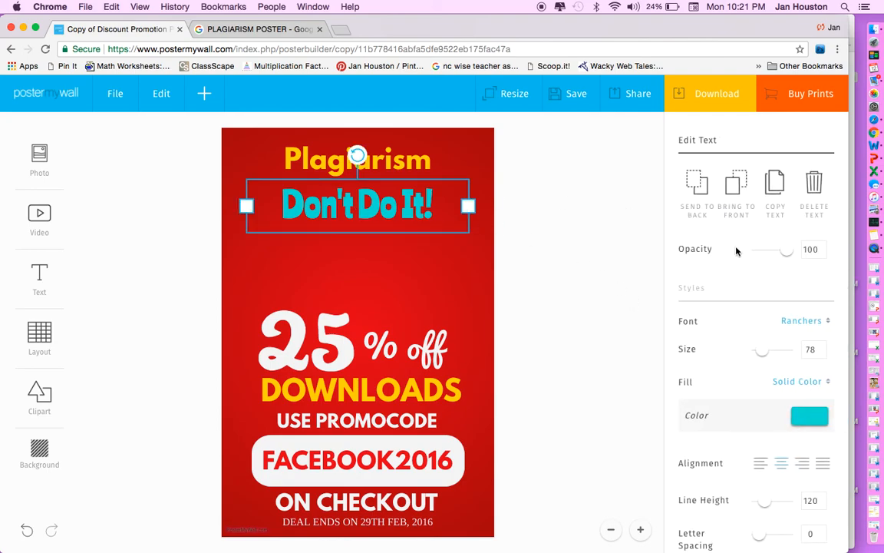
scroll(700, 434, "down", 3)
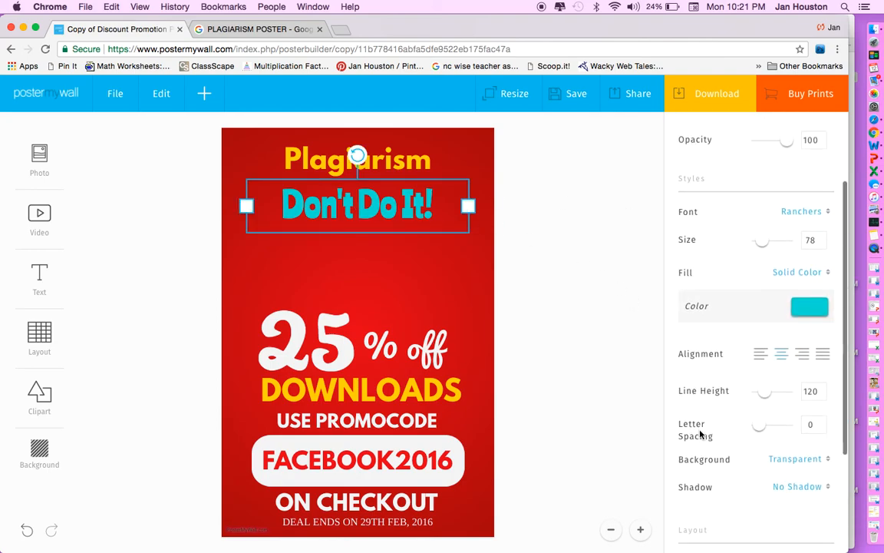
left_click(760, 355)
left_click(781, 354)
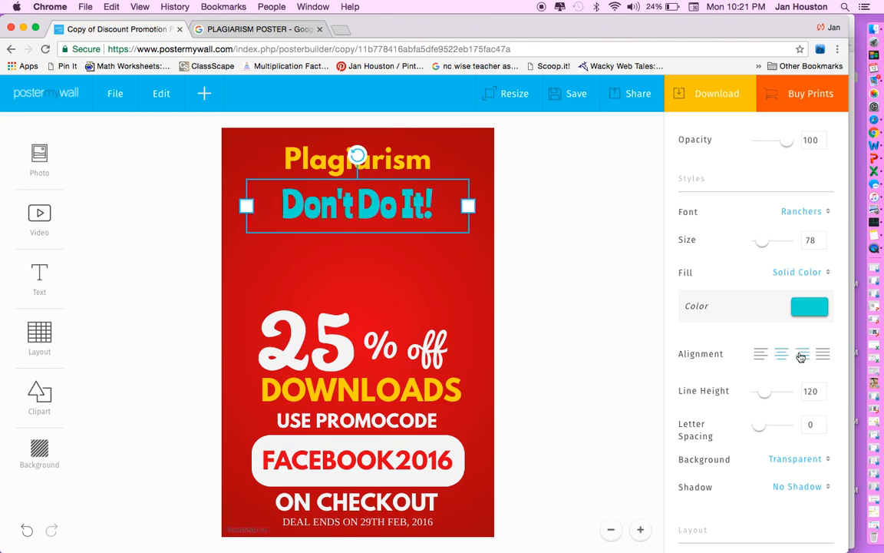
left_click(803, 354)
left_click(784, 355)
left_click_drag(761, 394, 769, 395)
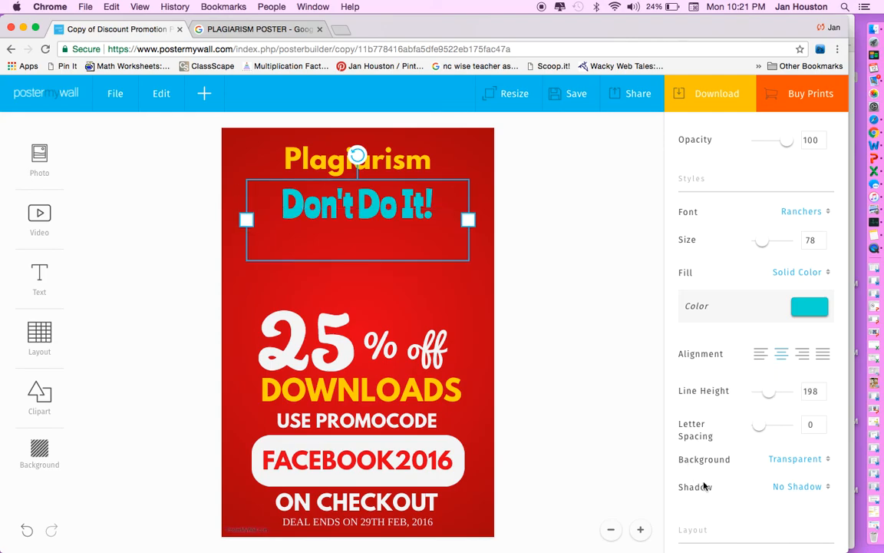
Apply a Strong Shadow to the 'Don't Do It!' text.
scroll(705, 485, "down", 3)
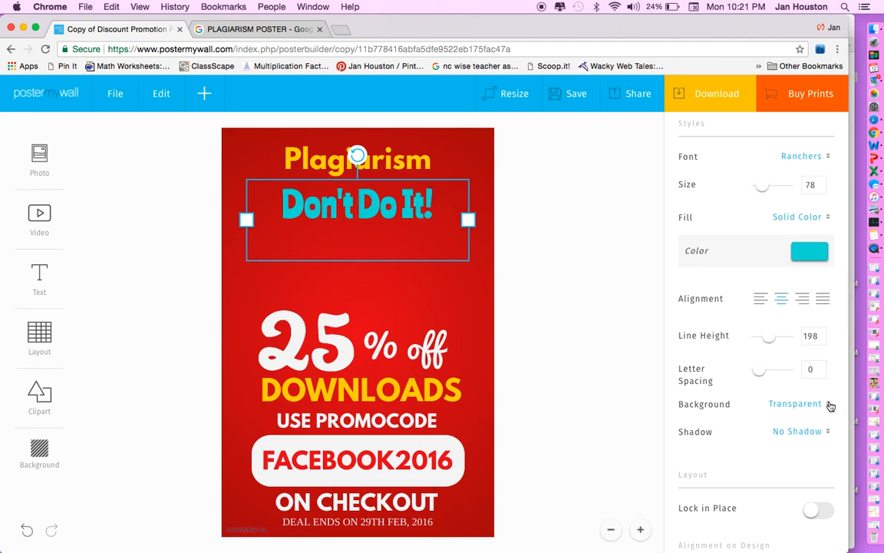
left_click(830, 432)
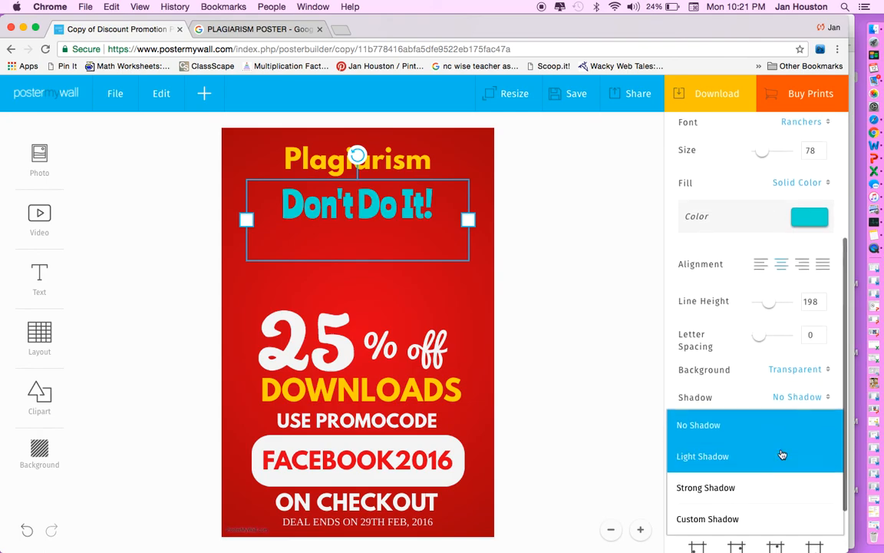
left_click(733, 495)
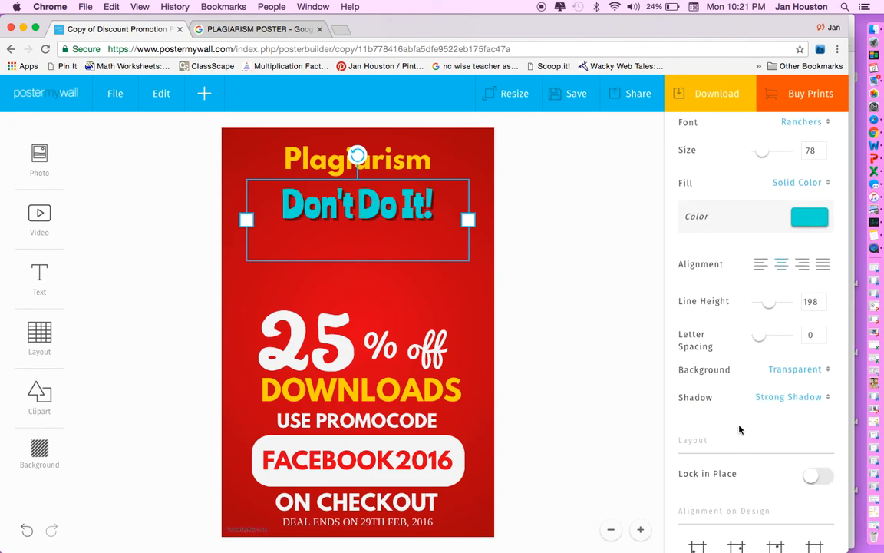
left_click(827, 398)
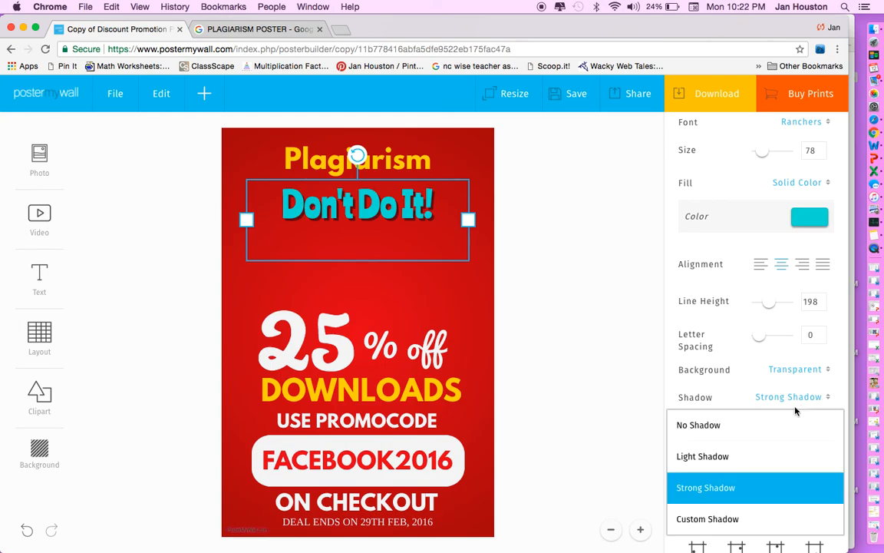
left_click(611, 428)
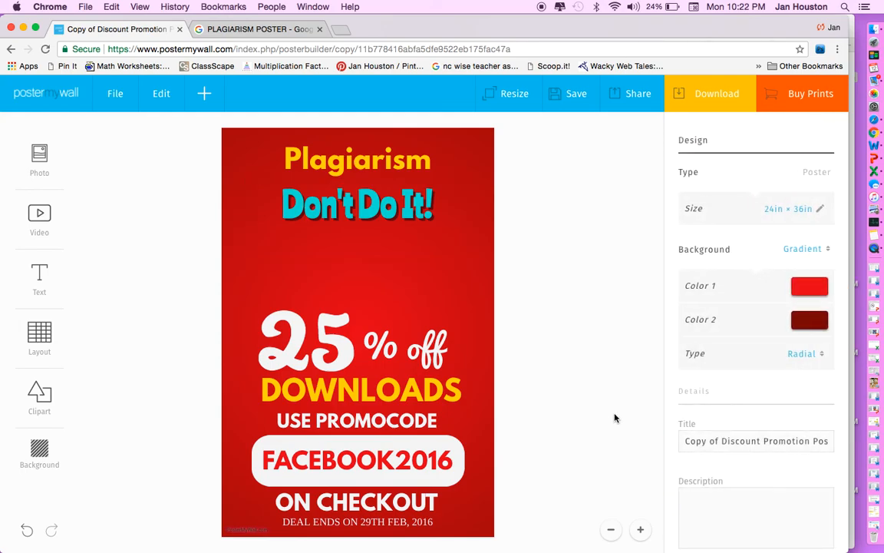
Enlarge 'Don't Do It!' to size 102 and lock it in place.
left_click(310, 221)
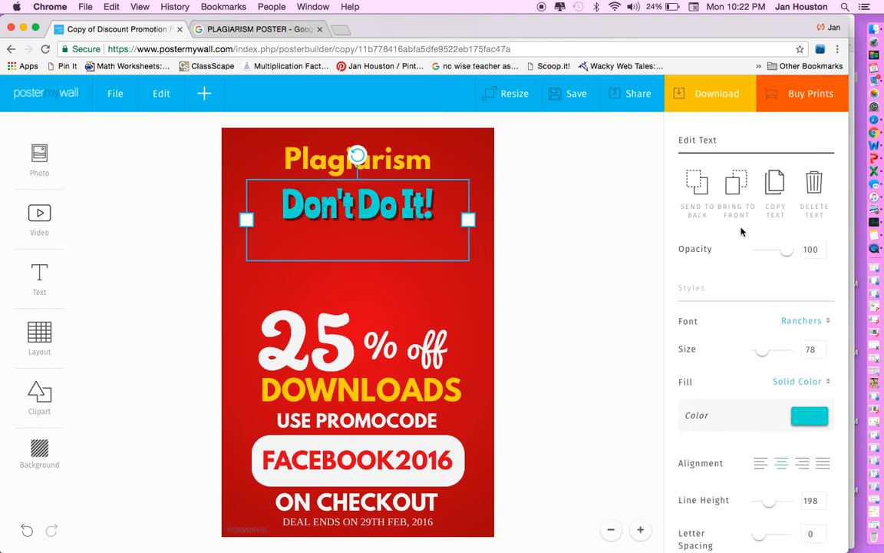
left_click_drag(767, 355, 765, 351)
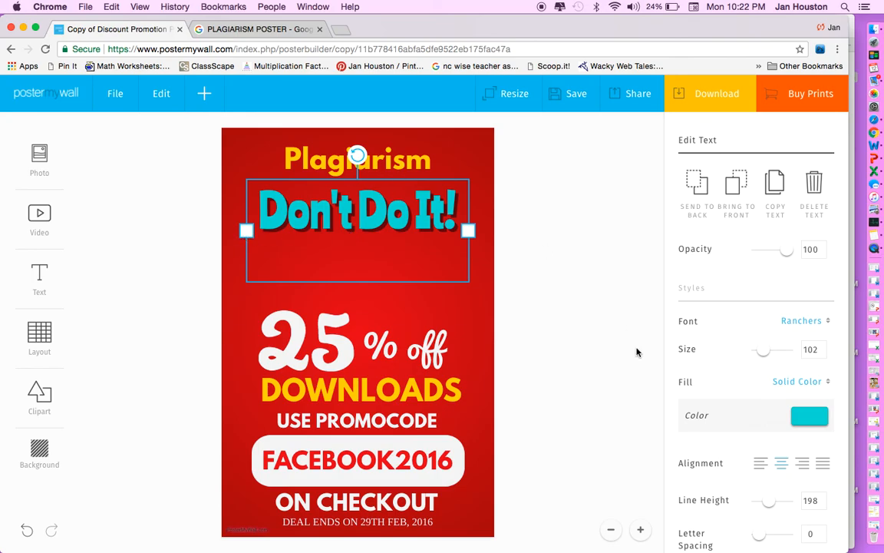
scroll(731, 438, "down", 5)
scroll(730, 439, "down", 2)
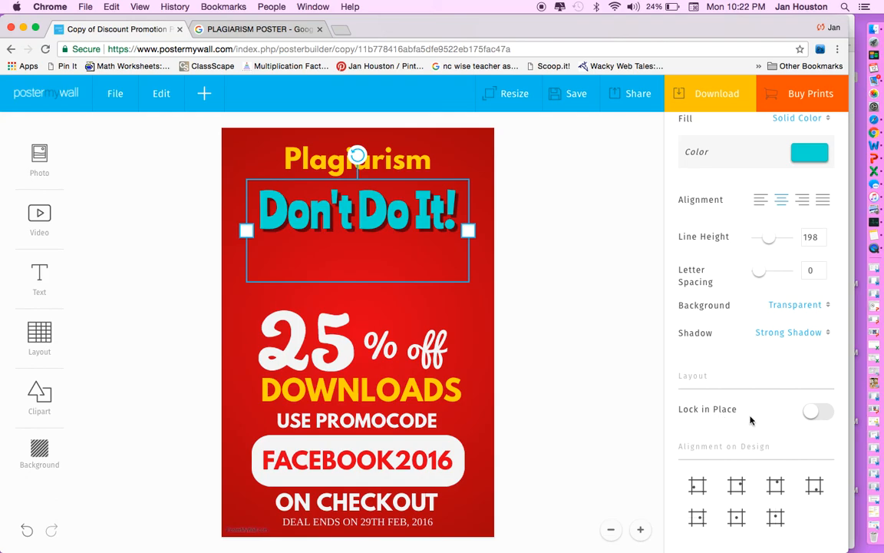
left_click(815, 413)
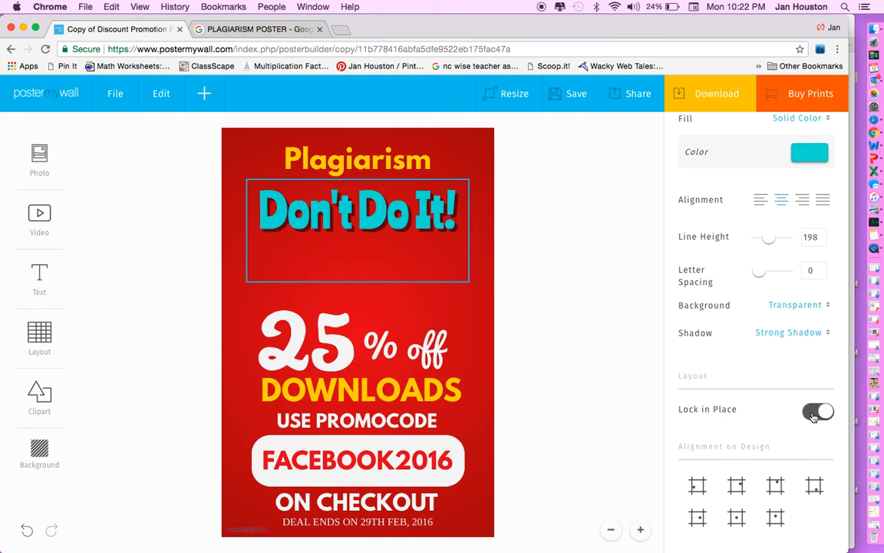
left_click(570, 271)
left_click(364, 195)
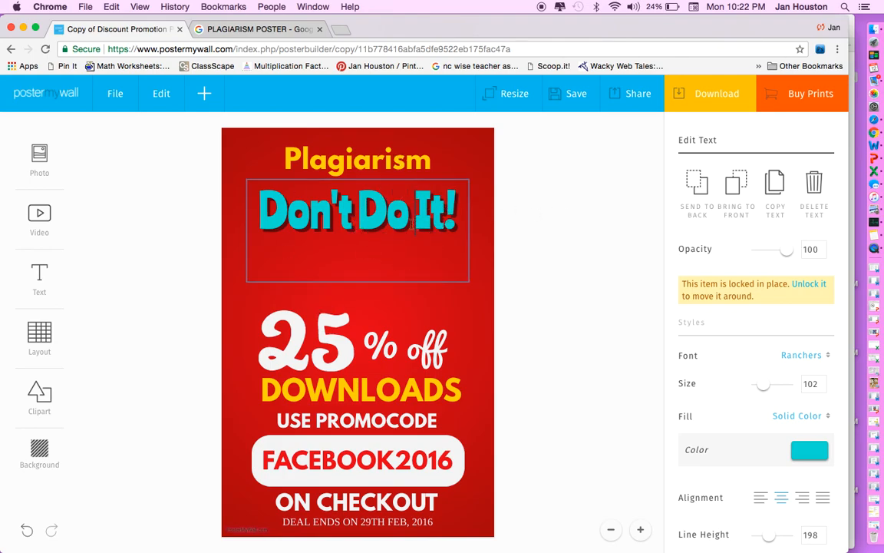
left_click(528, 250)
Unlock the headline, try the Alignment on Design buttons, and drag it back beneath Plagiarism.
left_click(385, 193)
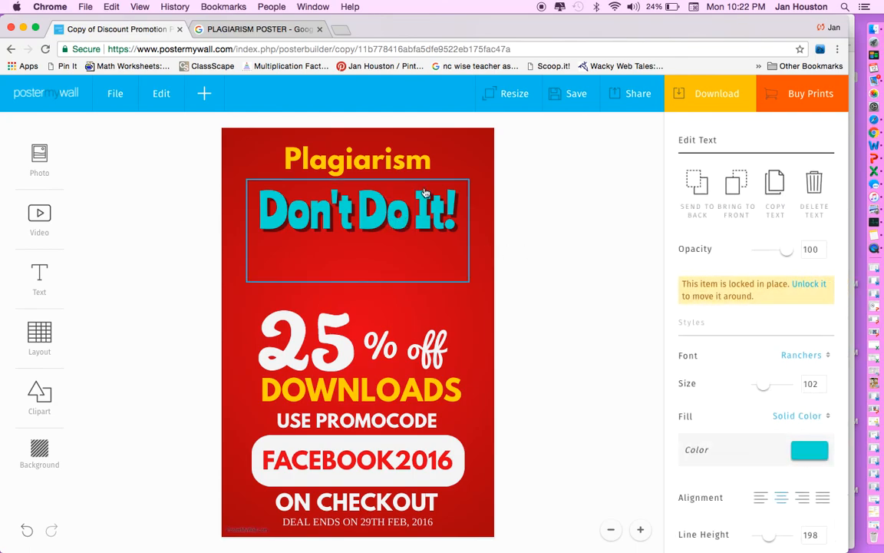
scroll(800, 430, "down", 5)
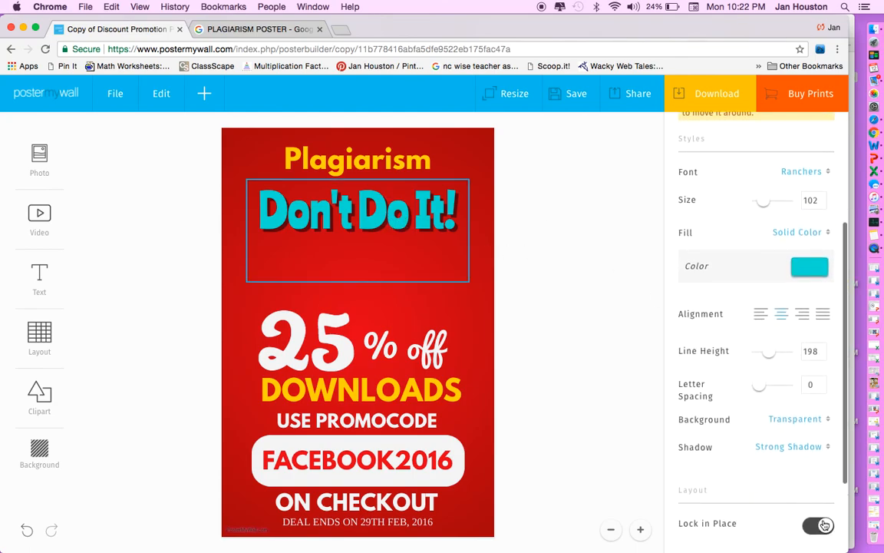
left_click(817, 525)
scroll(784, 490, "down", 3)
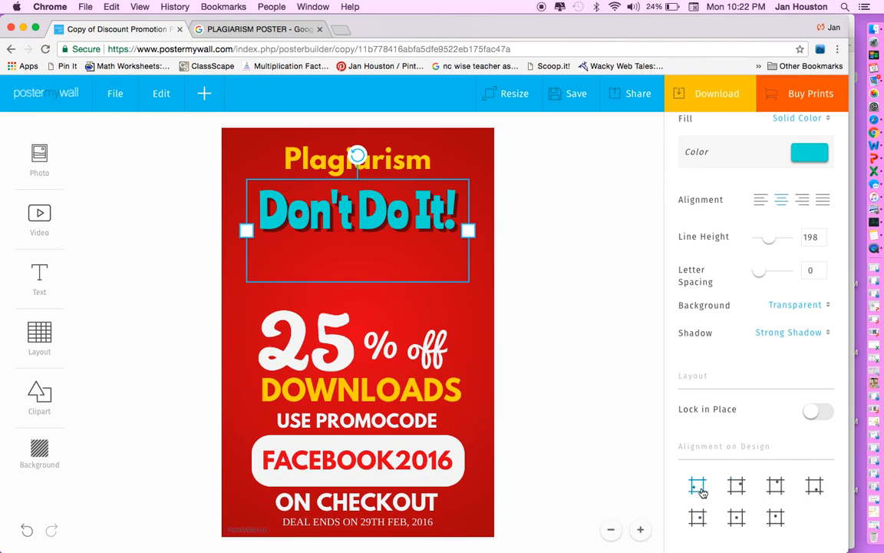
left_click(699, 485)
left_click(737, 486)
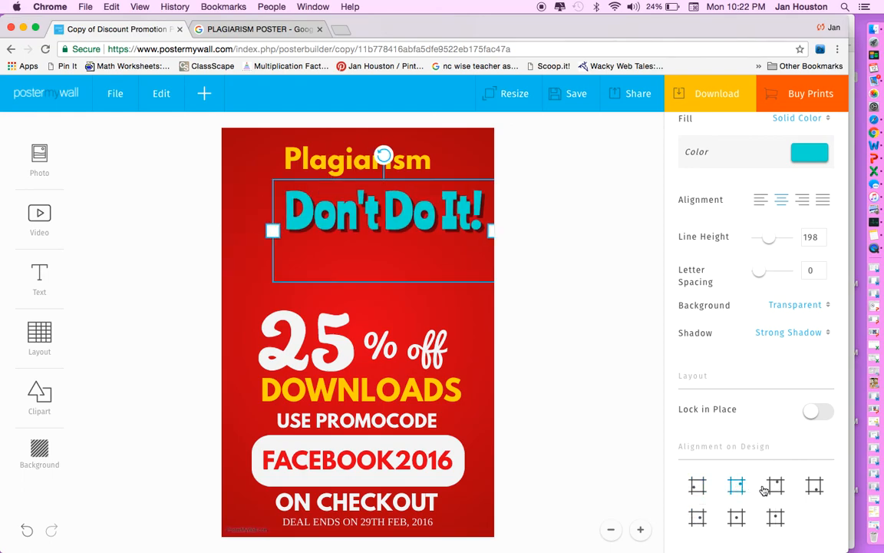
left_click(775, 486)
left_click(737, 517)
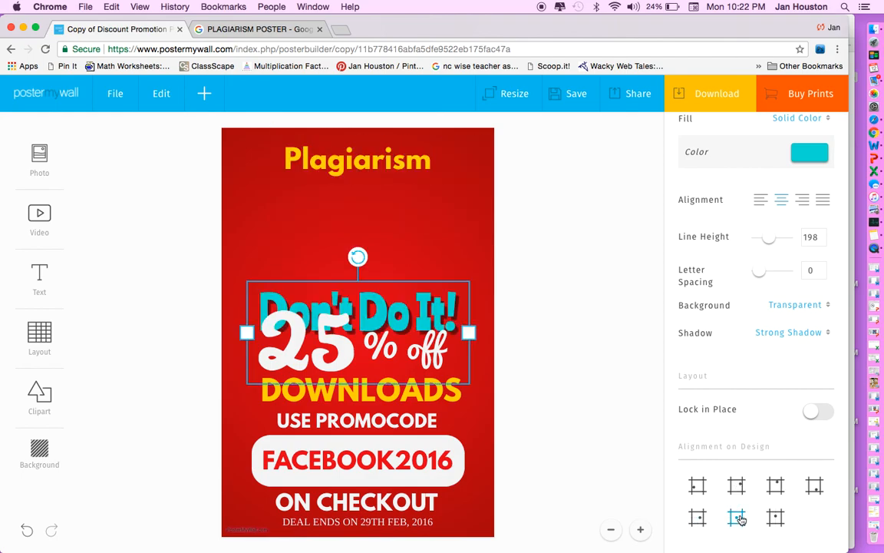
left_click_drag(396, 278, 397, 211)
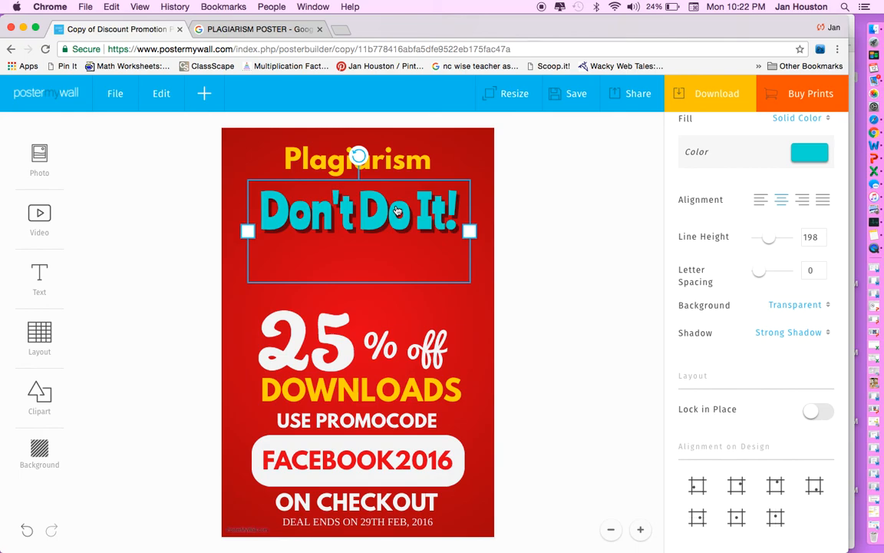
left_click(451, 303)
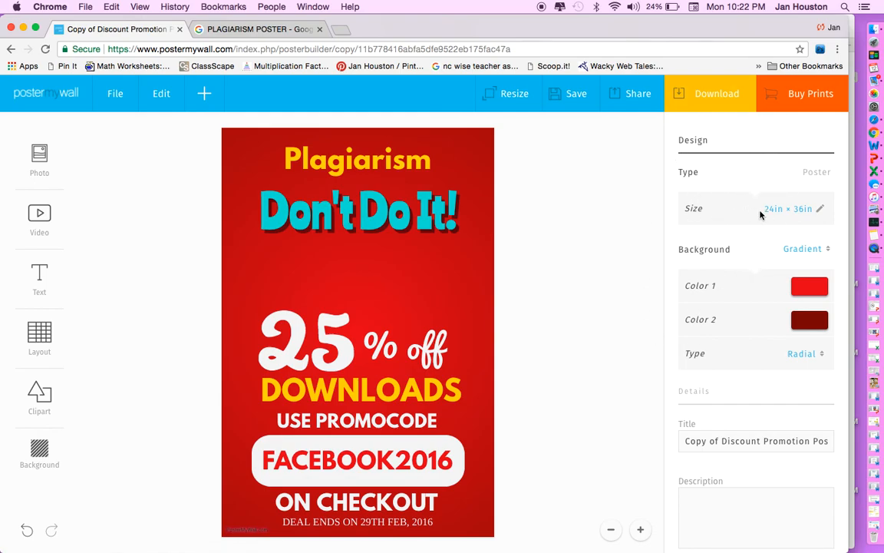
Check the resize options and try green, then red, as background Color 1.
left_click(795, 210)
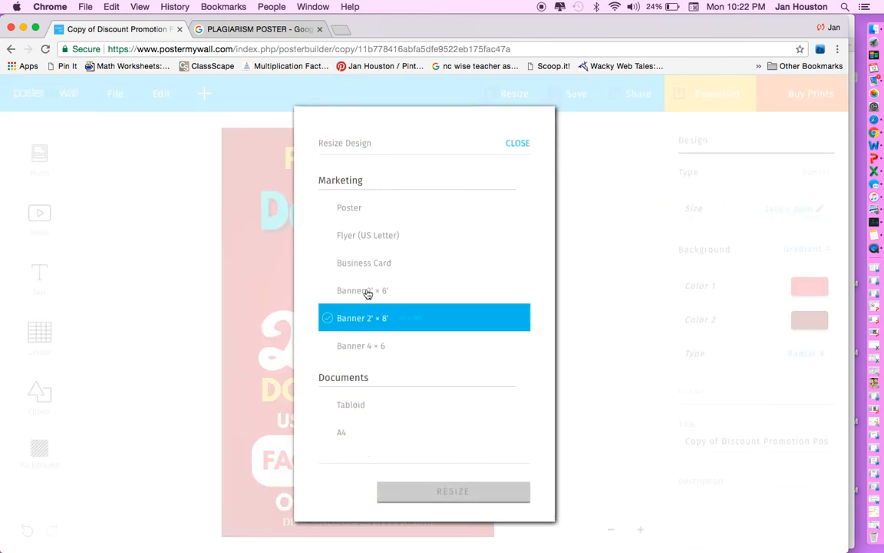
left_click(519, 144)
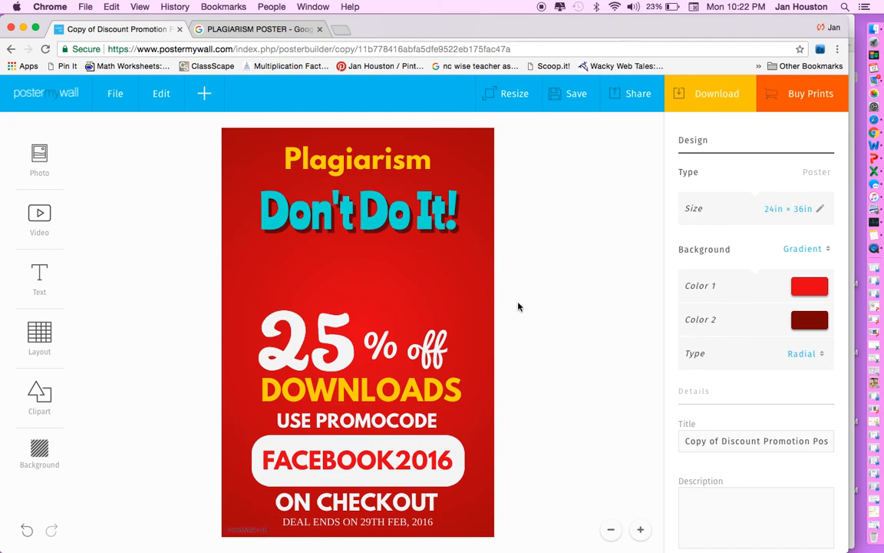
left_click(814, 288)
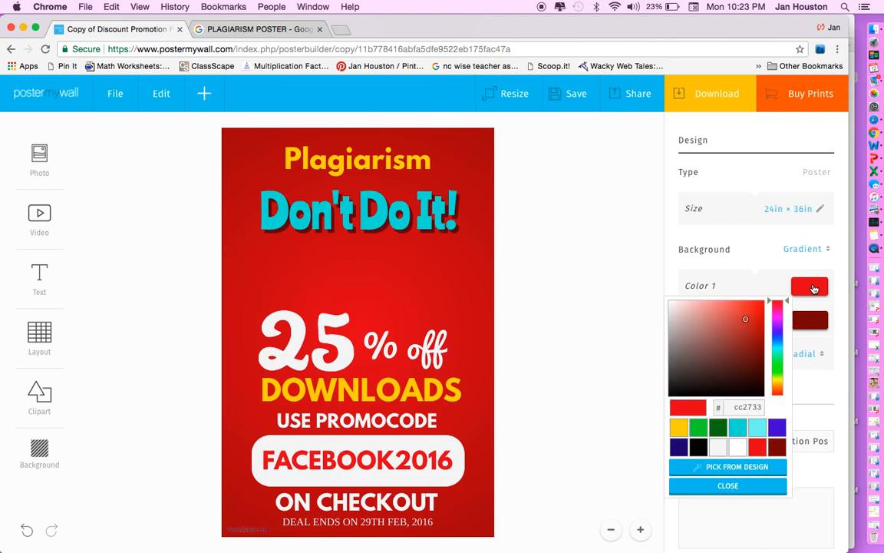
left_click(716, 431)
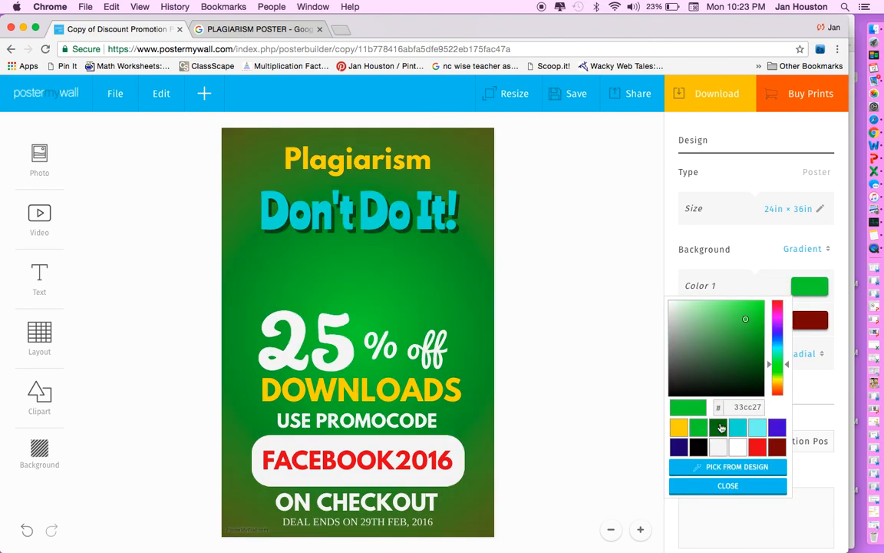
left_click(760, 451)
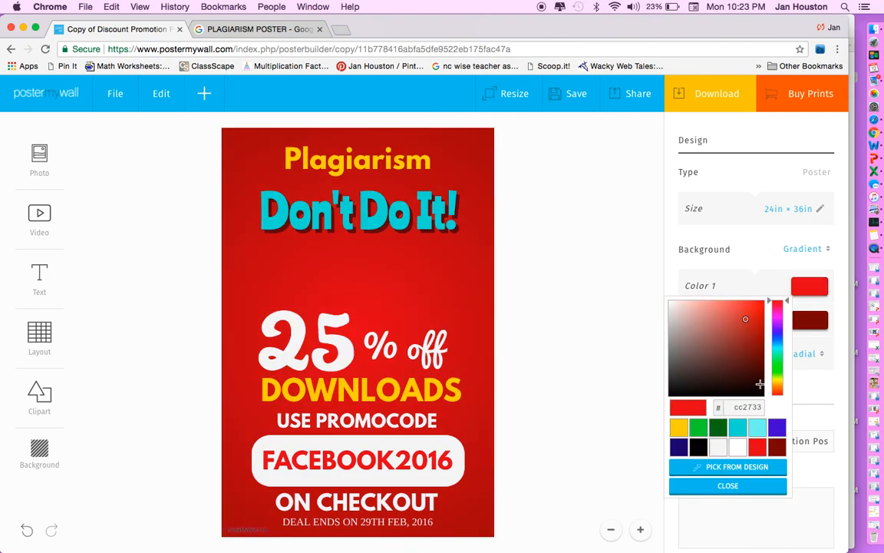
left_click(638, 321)
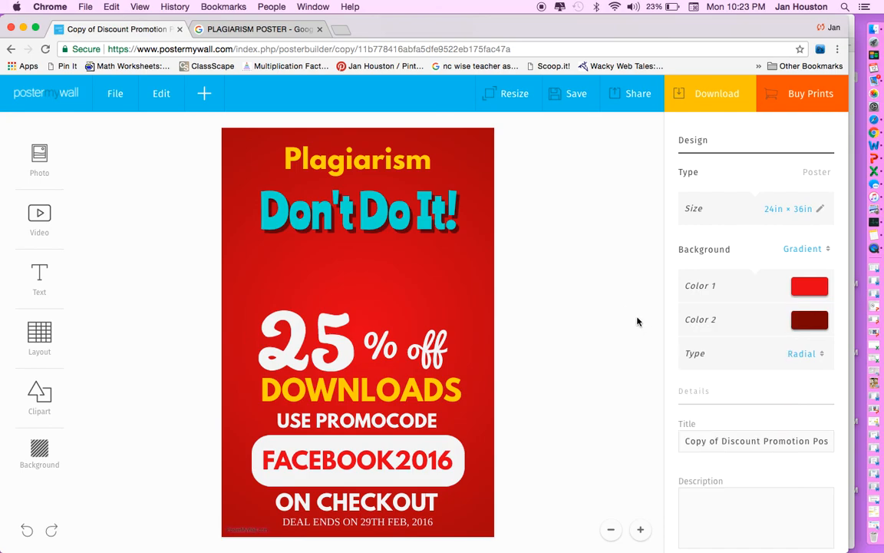
left_click(332, 188)
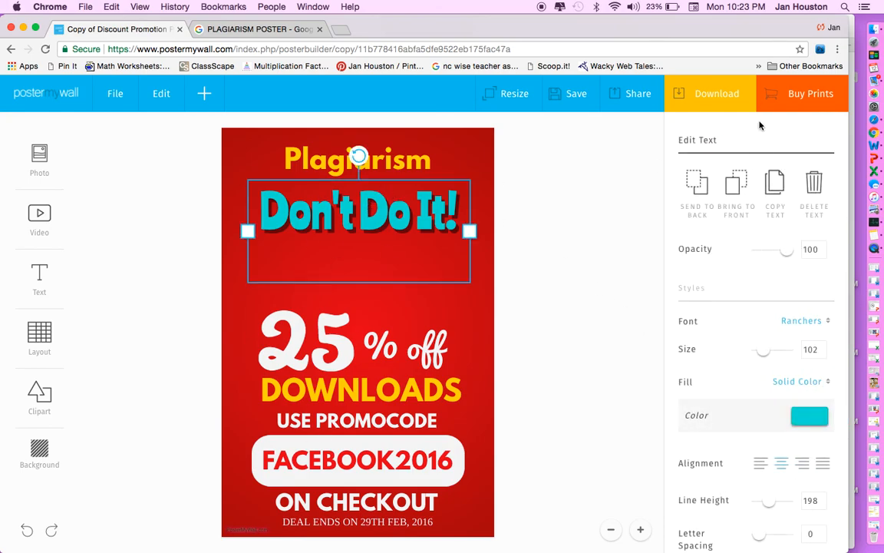
left_click(584, 198)
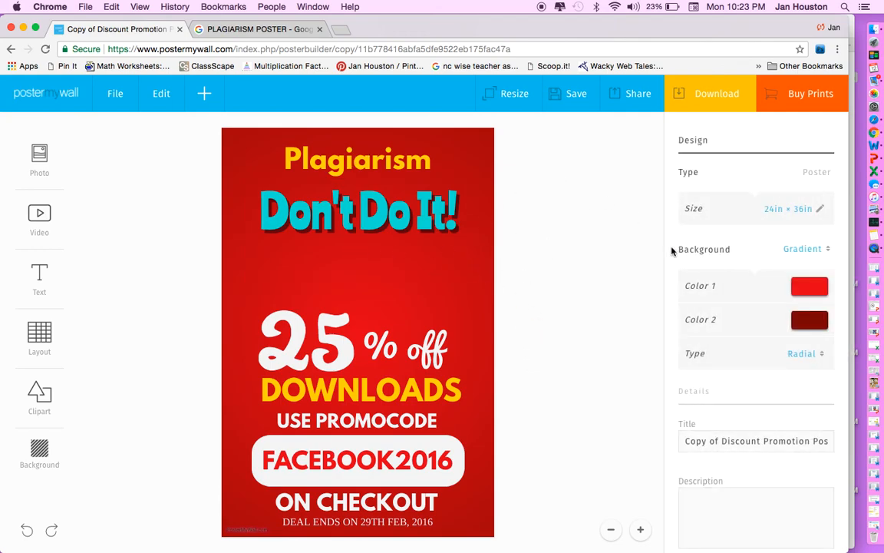
Set background Color 1 to purple and Color 2 to green, with a Linear gradient.
left_click(813, 287)
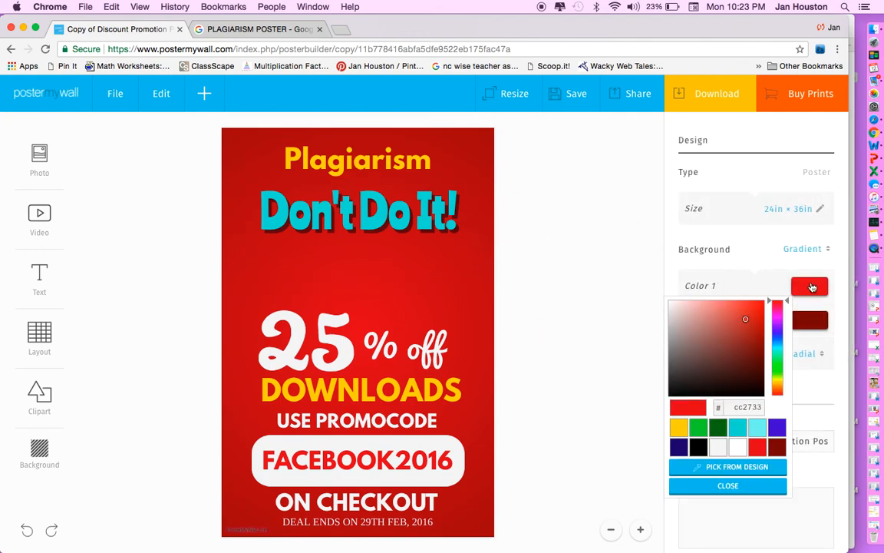
left_click(776, 430)
left_click(615, 353)
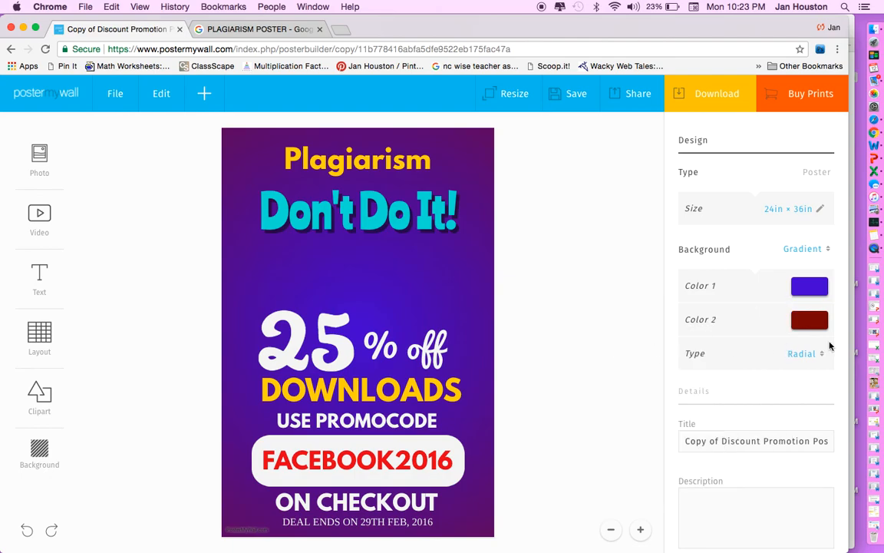
left_click(815, 323)
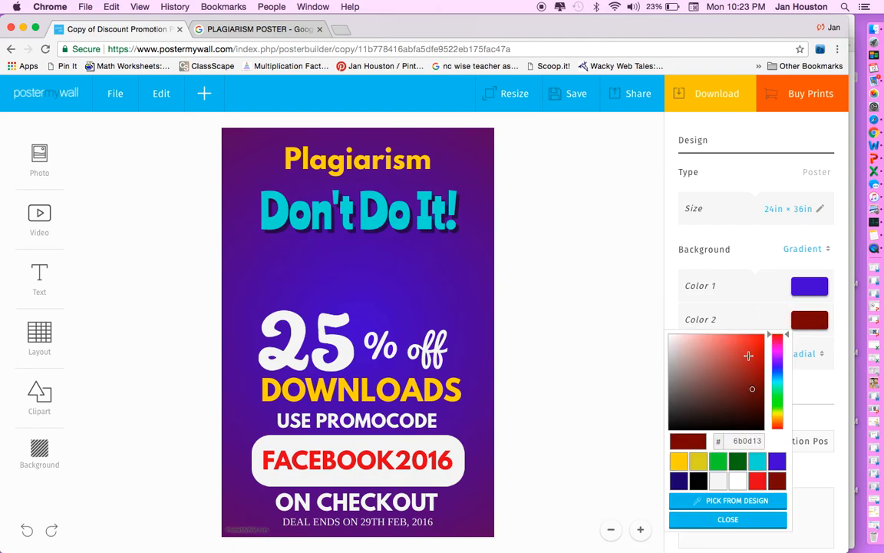
left_click(718, 460)
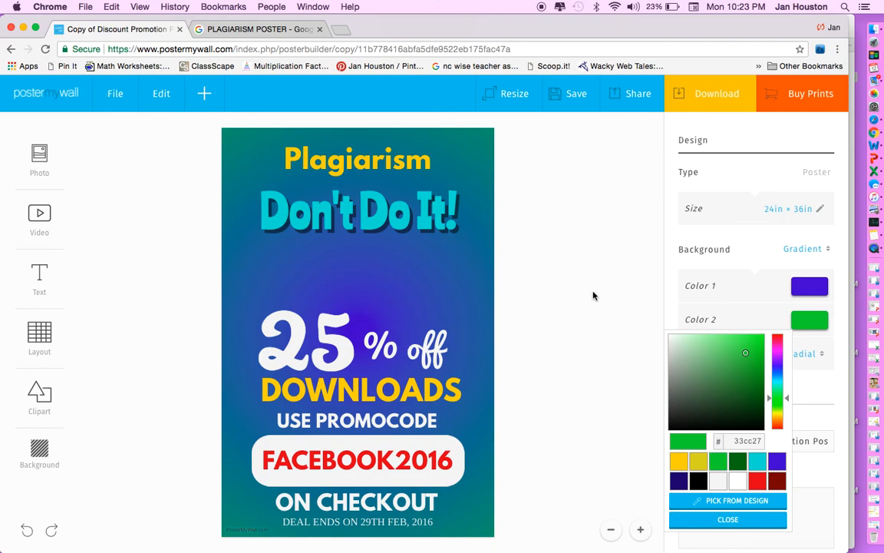
left_click(556, 395)
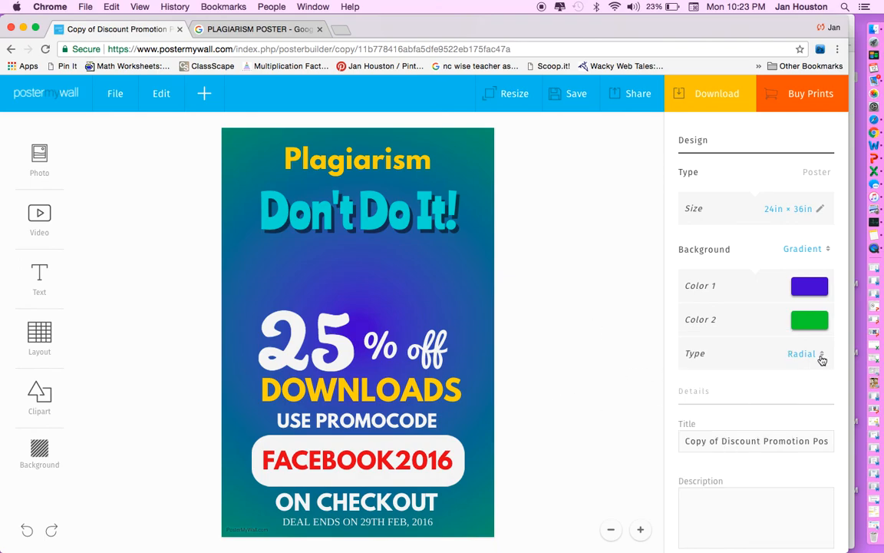
left_click(821, 358)
left_click(734, 387)
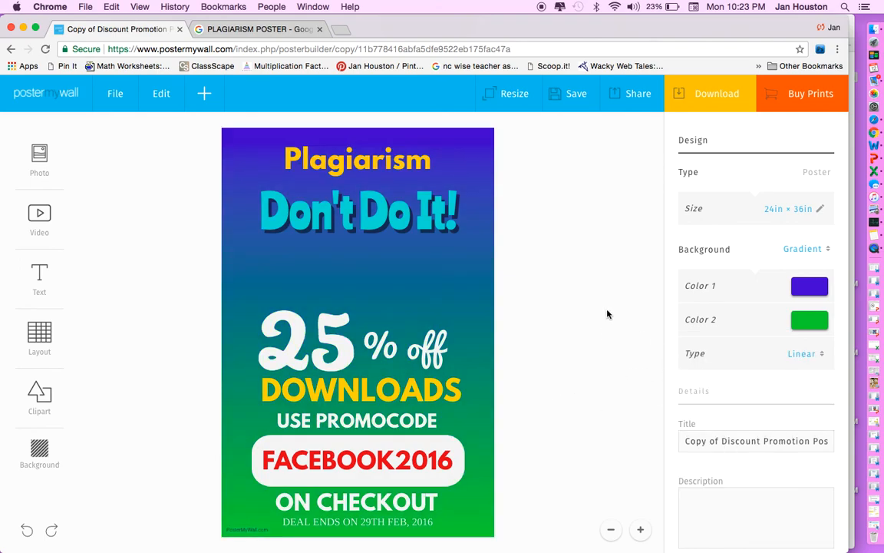
scroll(762, 402, "down", 1)
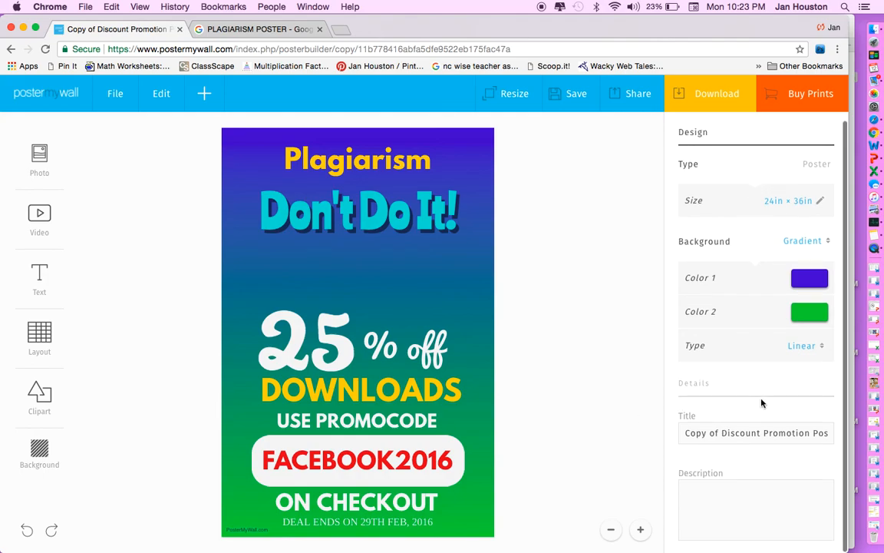
Replace the existing Title field text with 'Plagiarism Poster'.
left_click_drag(687, 432, 844, 459)
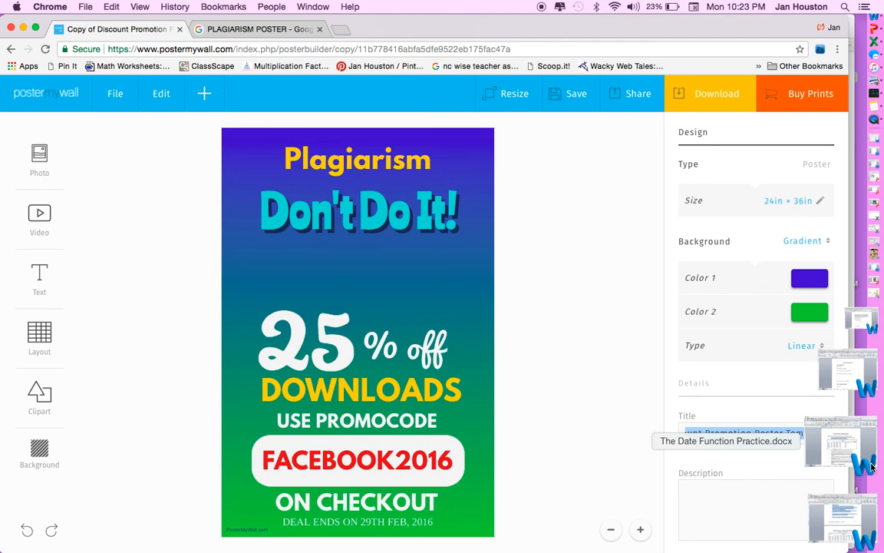
type("p")
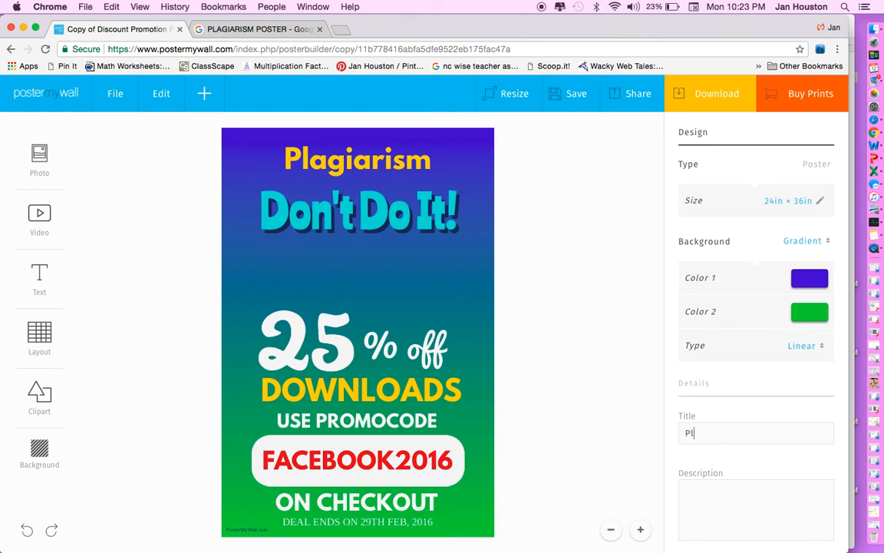
type("lagiarism Poster")
Open the clipart search and search for 'book'.
left_click(206, 95)
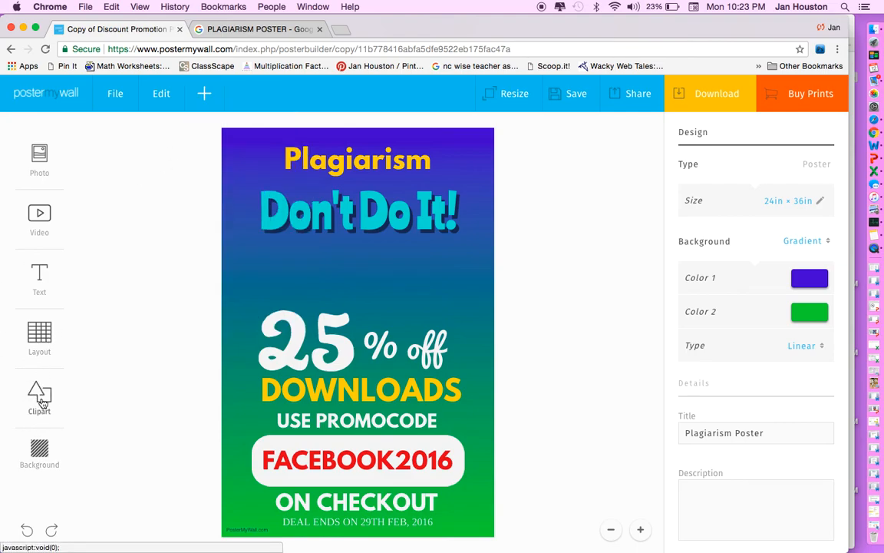
mouse_move(41, 402)
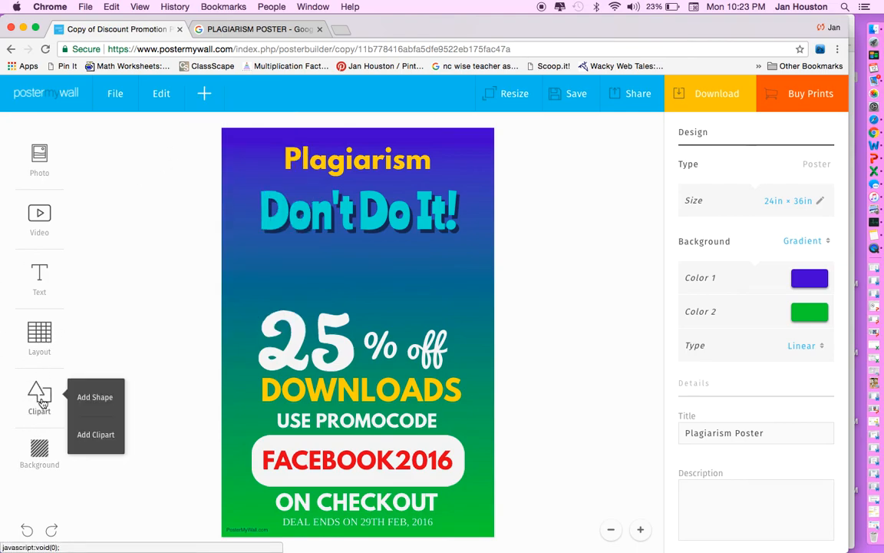
left_click(94, 436)
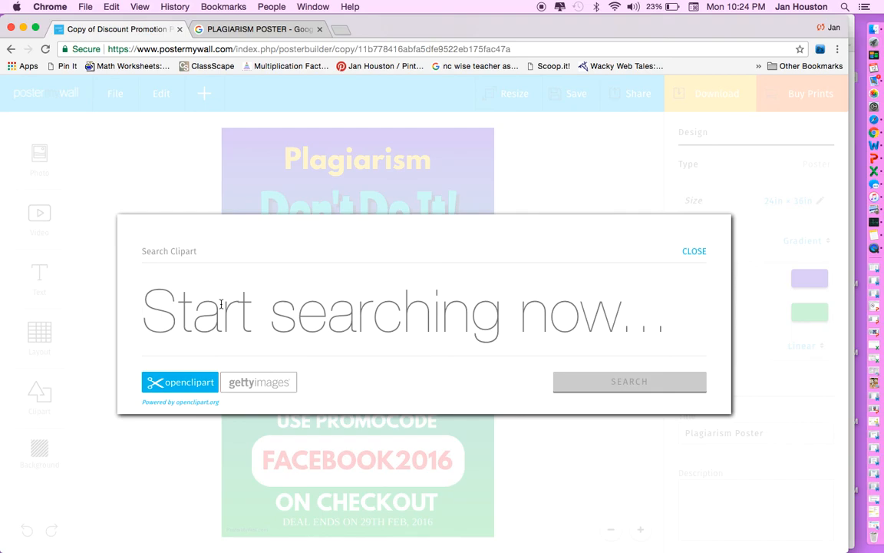
type("stop")
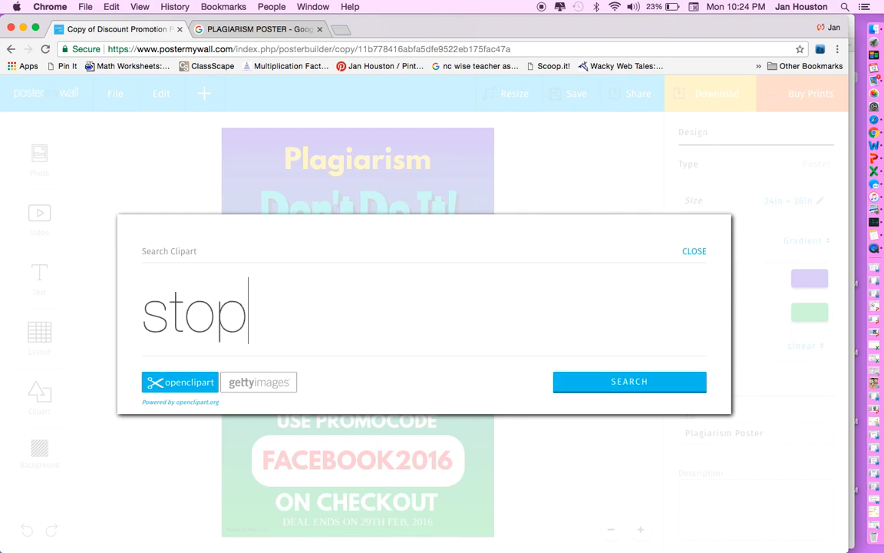
key("BackSpace")
key("BackSpace")
key("BackSpace")
key("BackSpace")
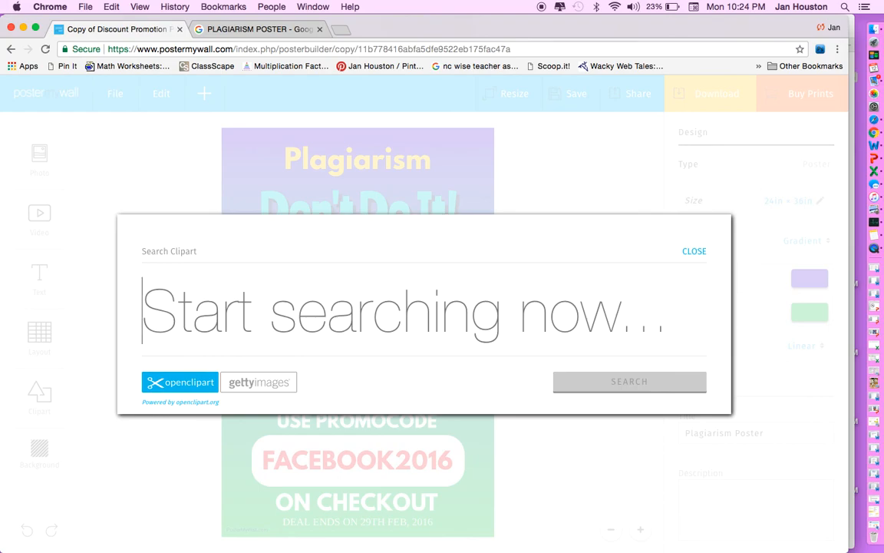
type("book")
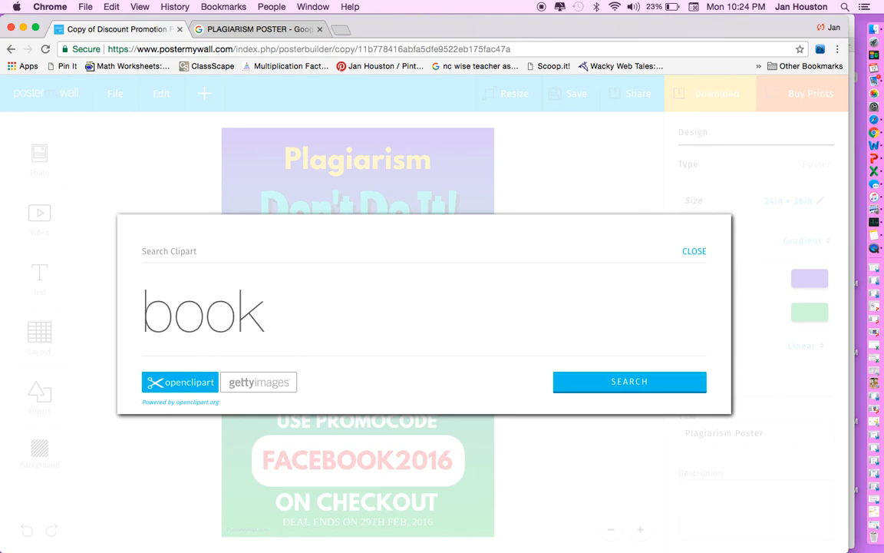
left_click(585, 390)
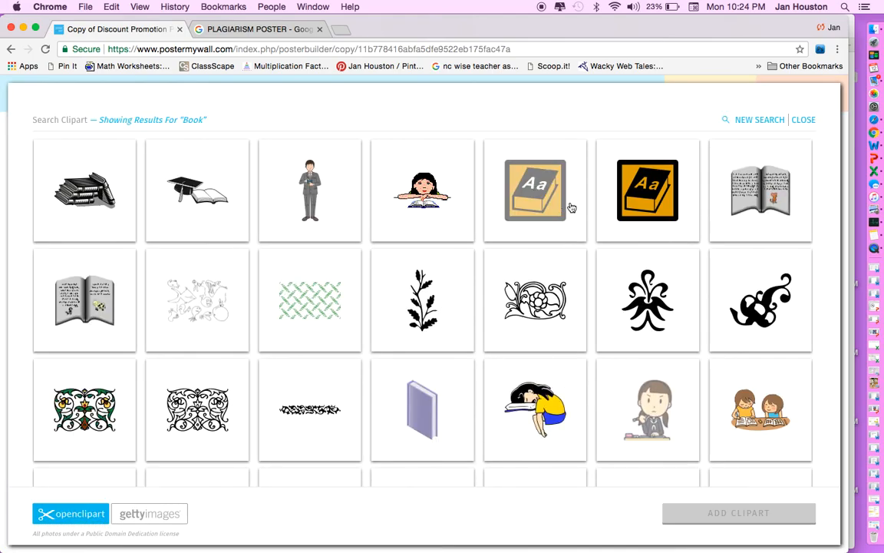
Select the open-book and stacked-books clipart from the results.
left_click(759, 201)
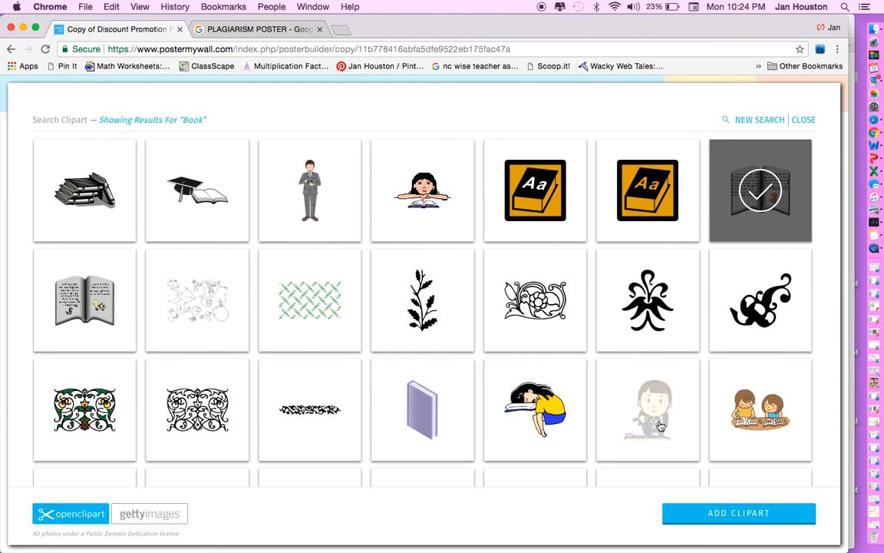
scroll(247, 425, "down", 5)
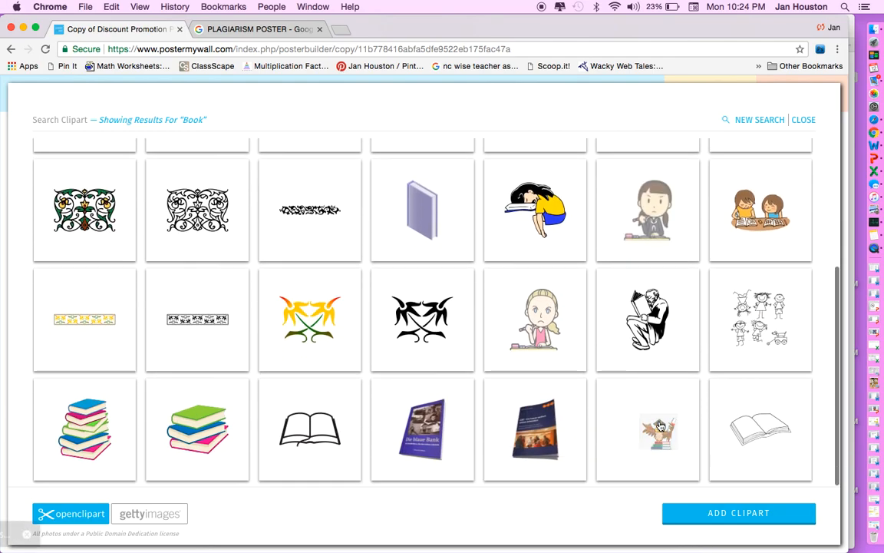
left_click(84, 428)
Add both book cliparts, shrink them and place them side by side.
left_click(726, 515)
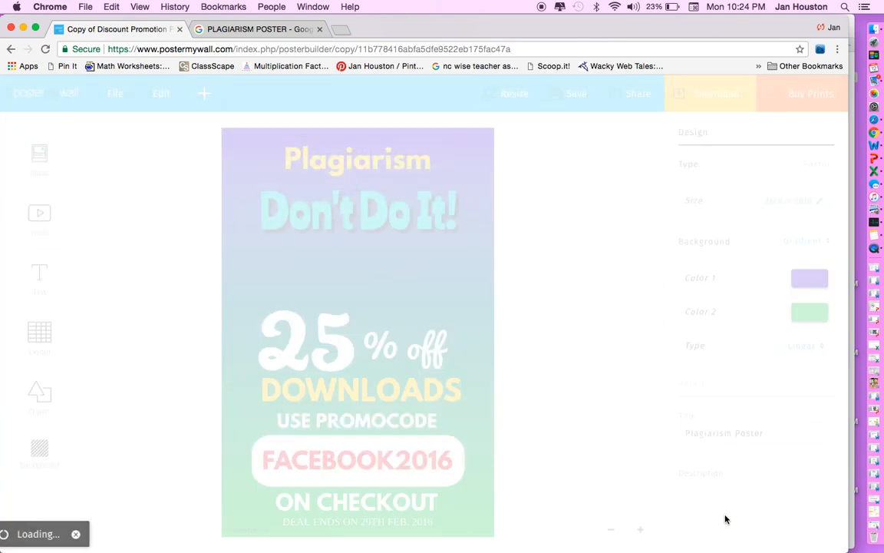
left_click(532, 305)
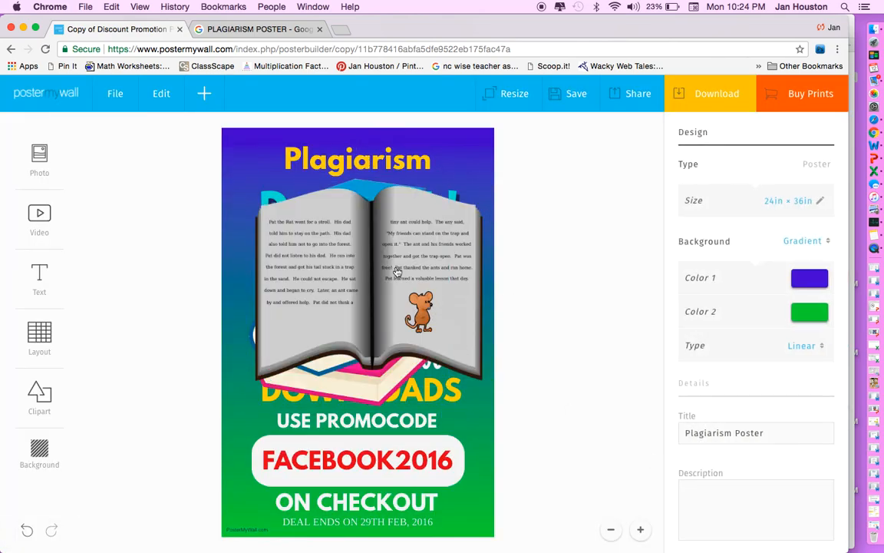
left_click(396, 272)
left_click_drag(484, 382, 360, 275)
left_click(328, 324)
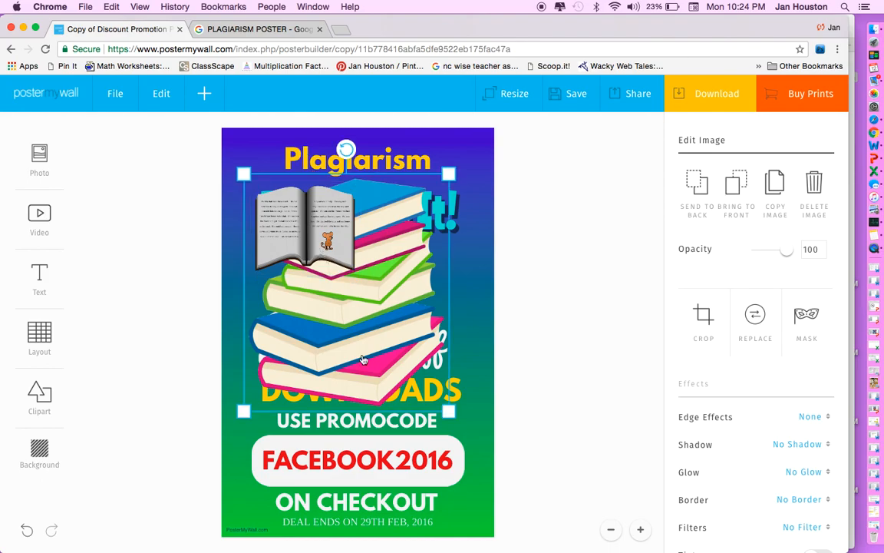
left_click_drag(450, 410, 338, 339)
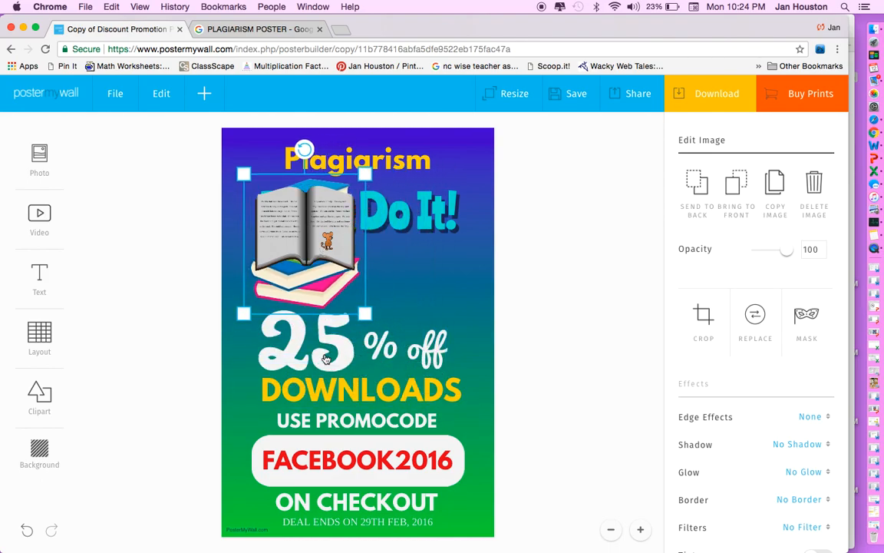
left_click_drag(421, 276, 395, 292)
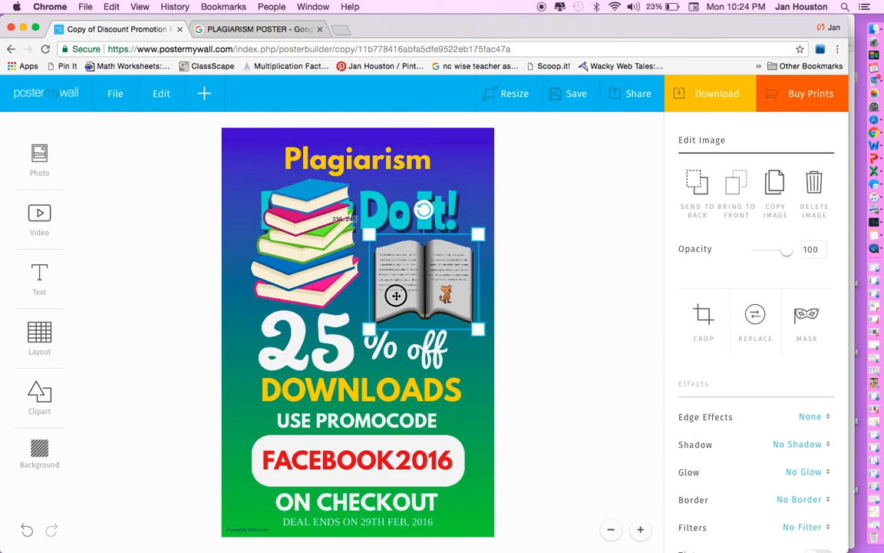
left_click_drag(302, 247, 274, 319)
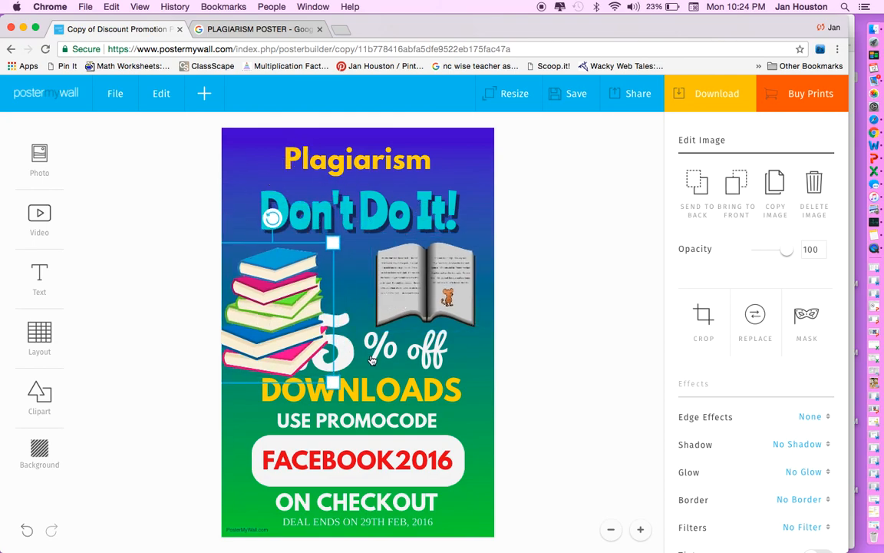
Delete the '% off' and '25' text, then enlarge the open book.
left_click(371, 360)
key("BackSpace")
left_click(362, 357)
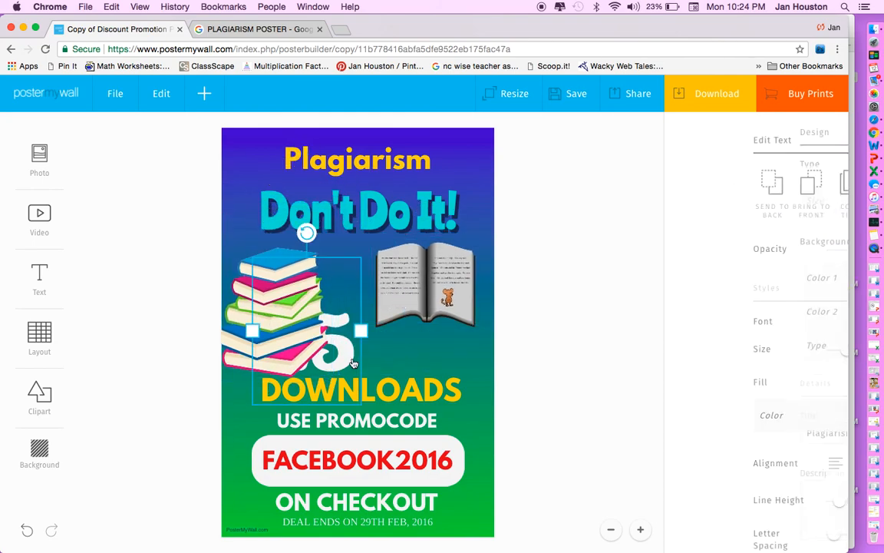
key("BackSpace")
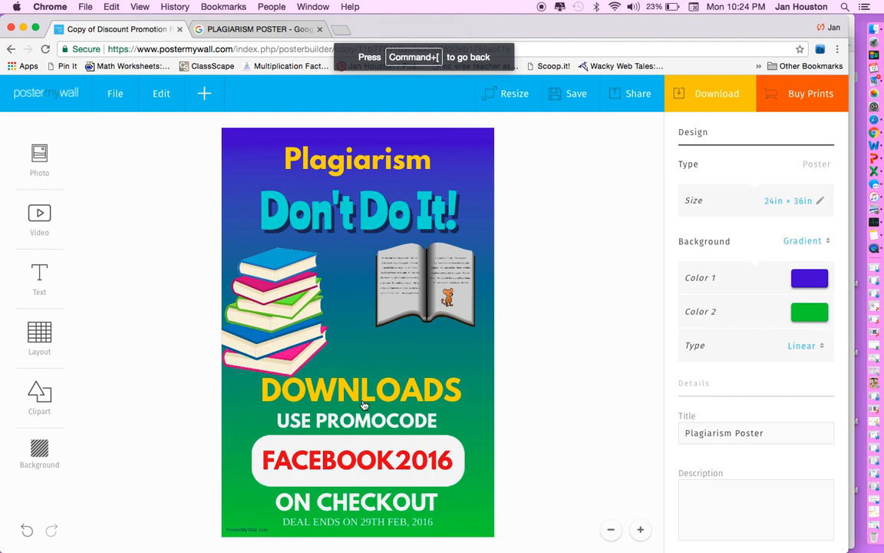
left_click(387, 316)
mouse_move(370, 332)
left_mouse_down()
mouse_move(337, 358)
mouse_move(386, 337)
left_mouse_up()
left_click(510, 306)
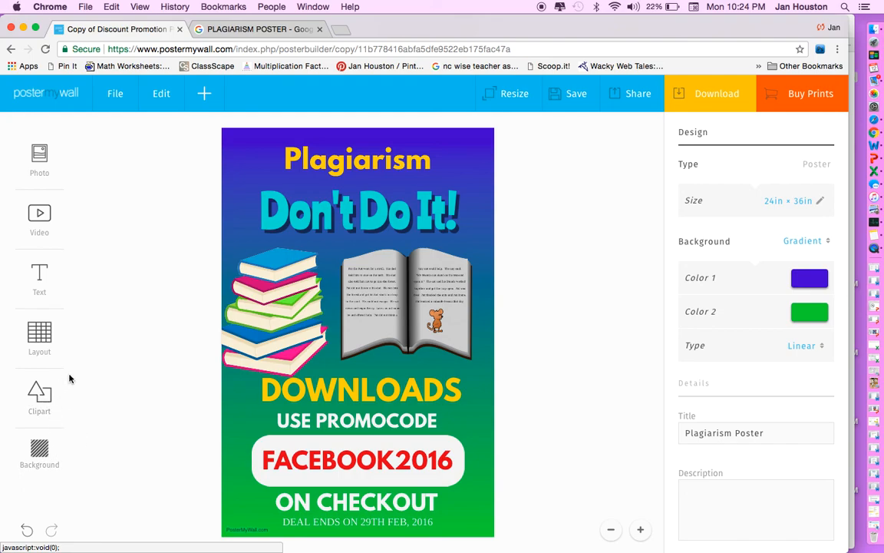
Set the poster background to a solid dark blue colour.
left_click(41, 456)
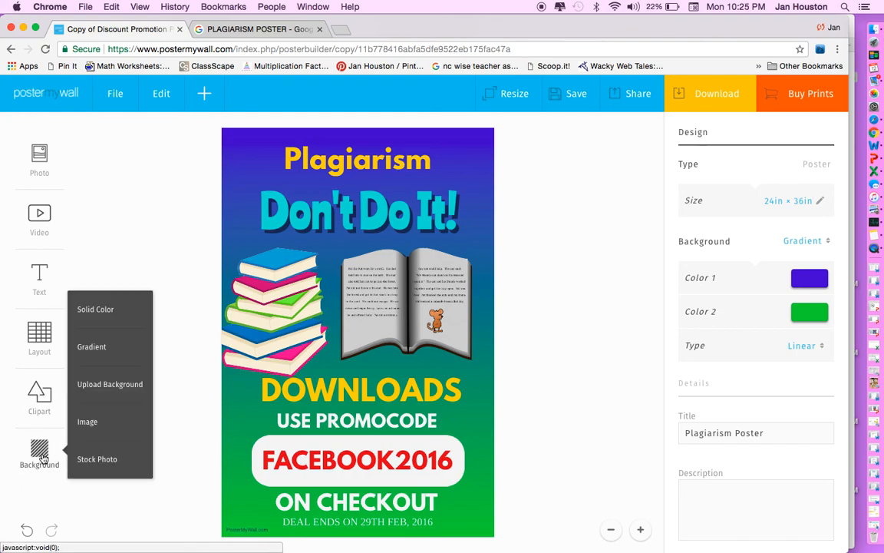
left_click(98, 310)
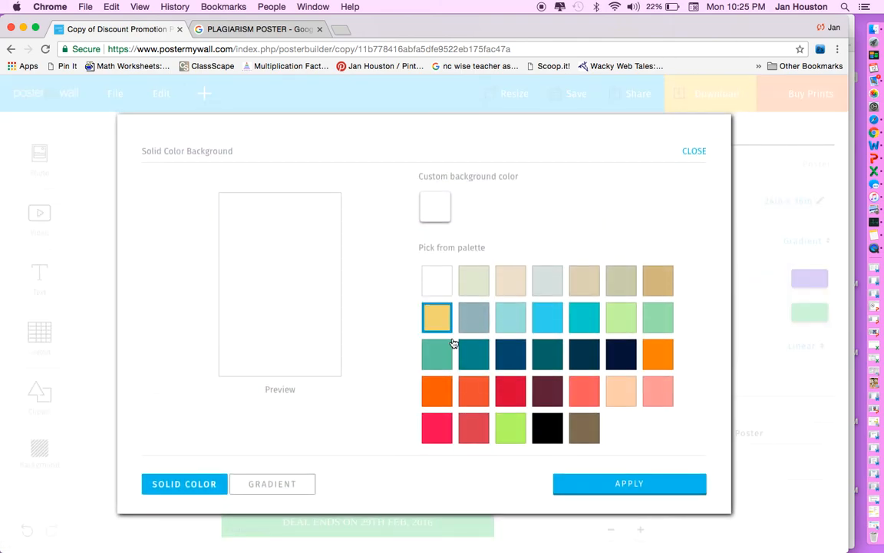
left_click(508, 359)
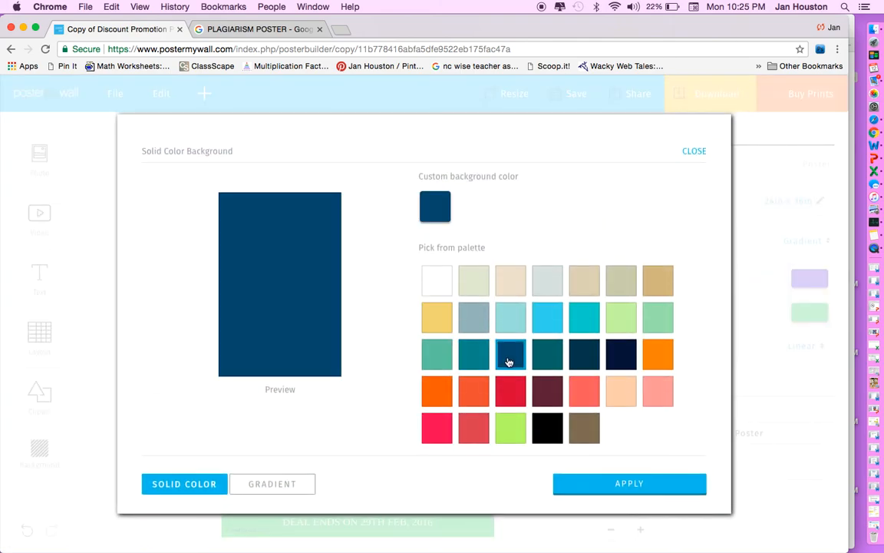
left_click(598, 482)
Change the background to a gradient from dark green at the top to white at the bottom.
left_click(39, 450)
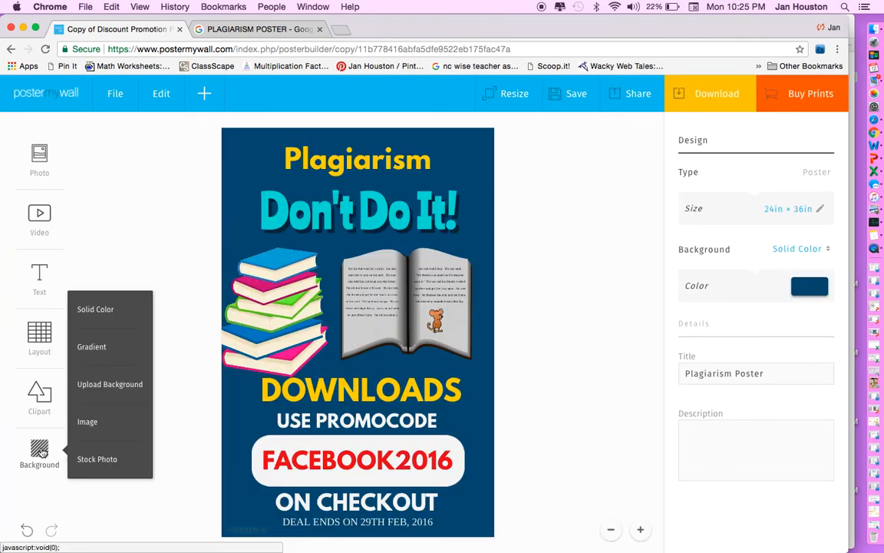
left_click(100, 350)
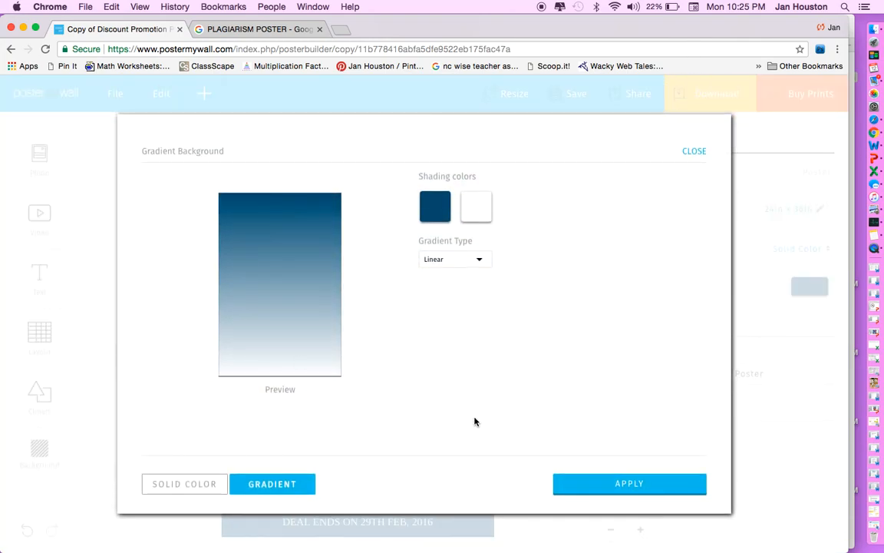
left_click(443, 206)
left_click_drag(541, 268, 537, 287)
left_click(602, 484)
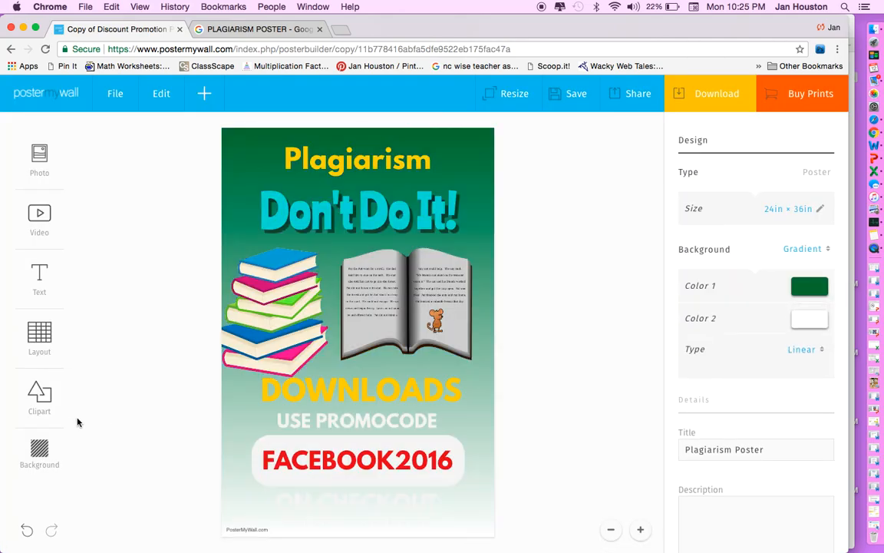
left_click(42, 454)
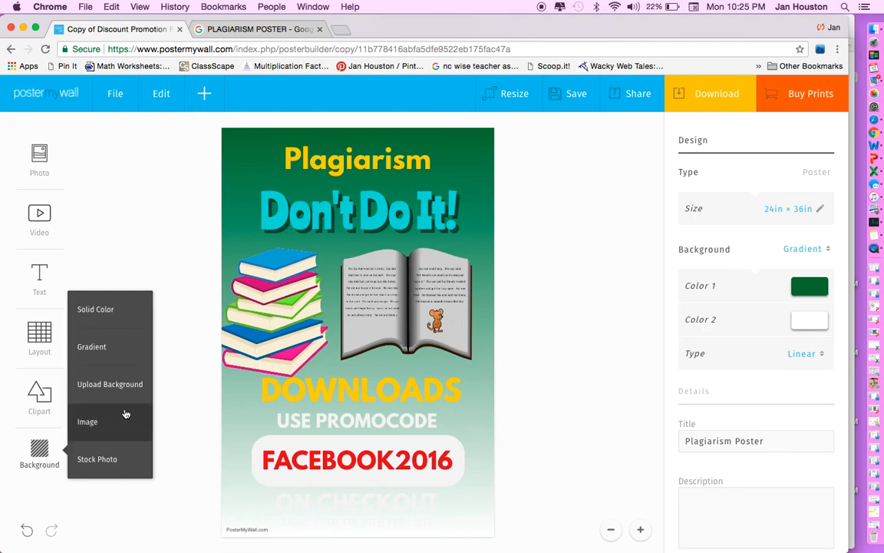
Use the grey bokeh photo from the Family Collage images as the uncropped poster background.
left_click(109, 430)
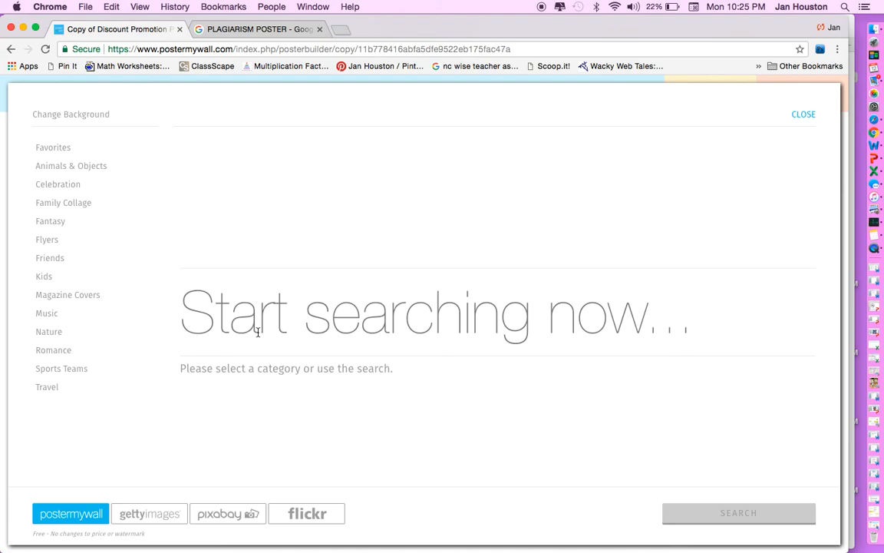
left_click(83, 201)
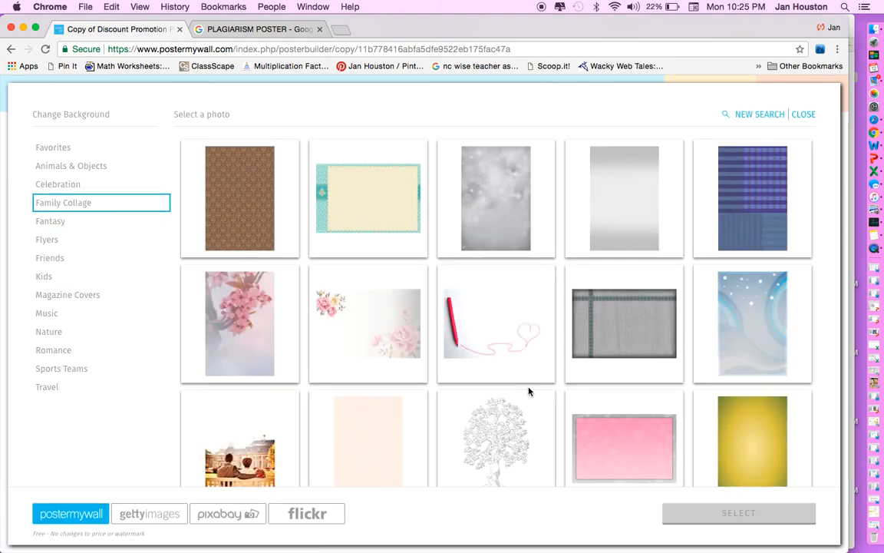
left_click(497, 223)
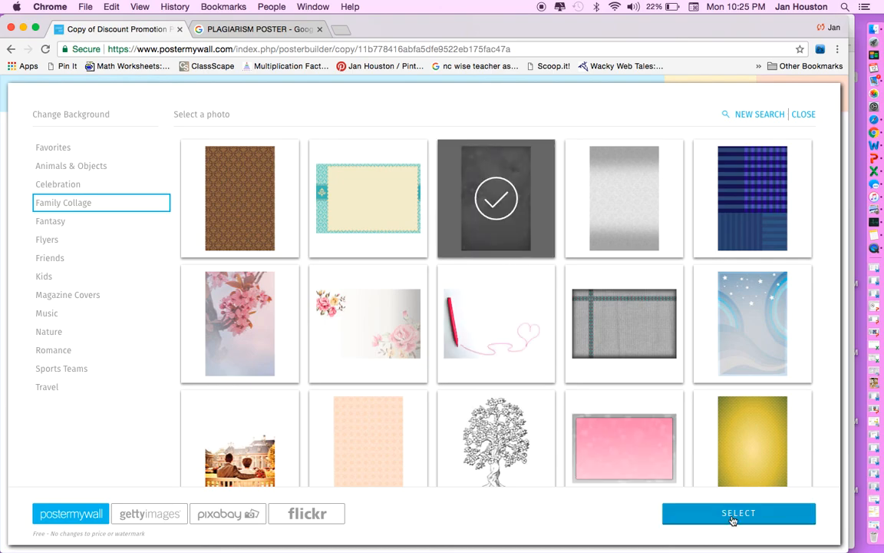
left_click(733, 520)
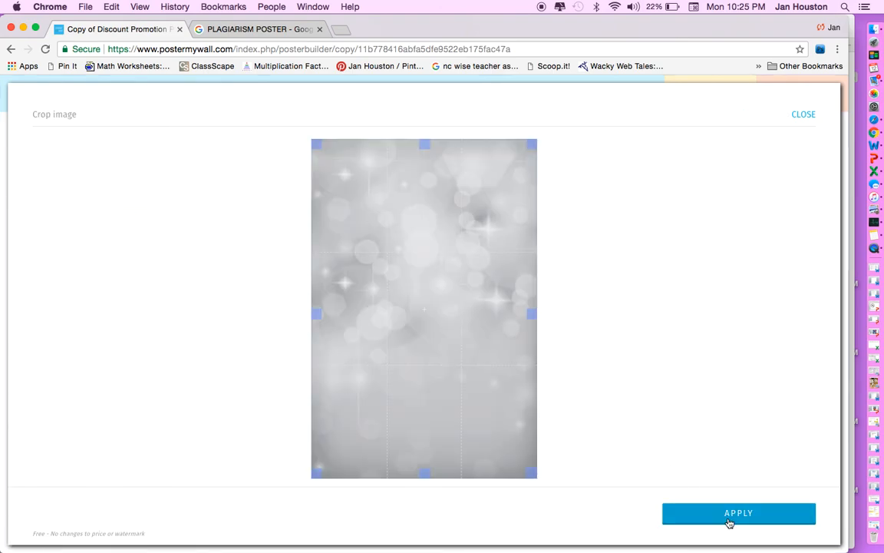
left_click(729, 521)
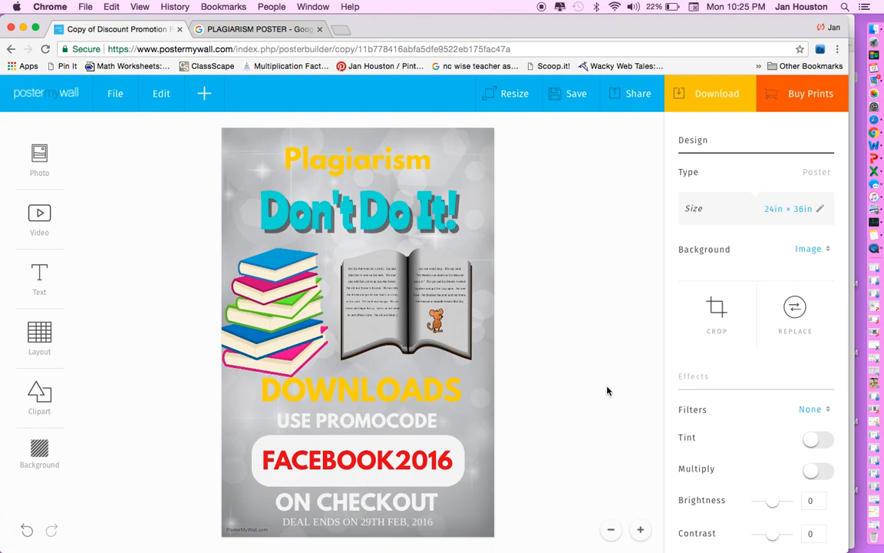
left_click(42, 455)
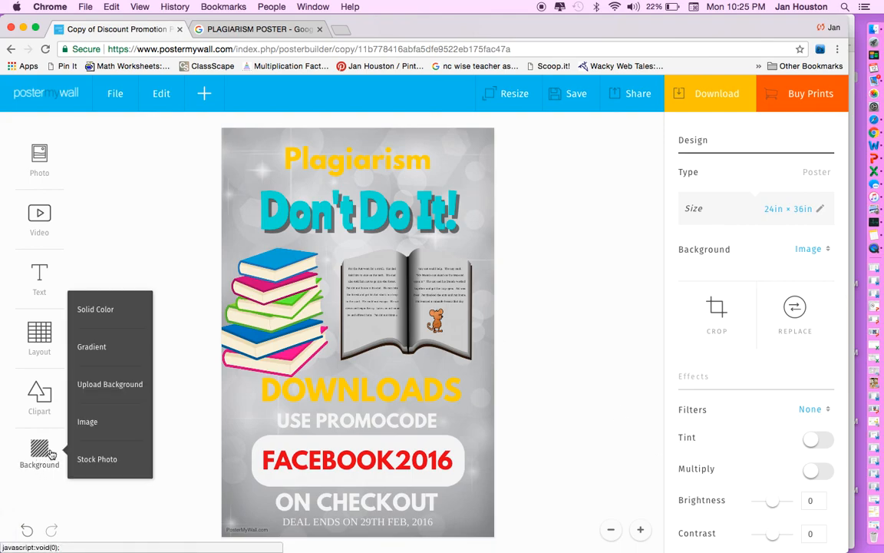
left_click(602, 315)
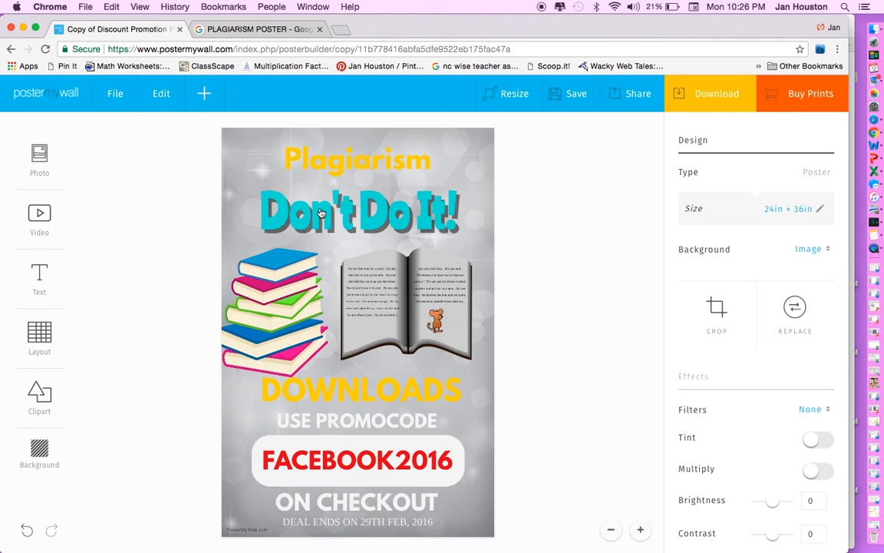
Delete the DOWNLOADS text box from the poster, leaving nothing selected.
left_click(340, 398)
key("Delete")
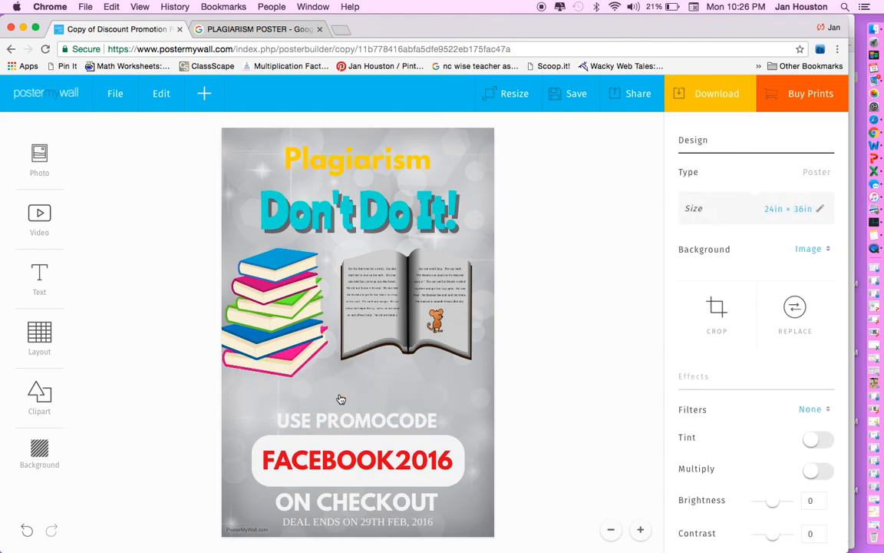
left_click(326, 459)
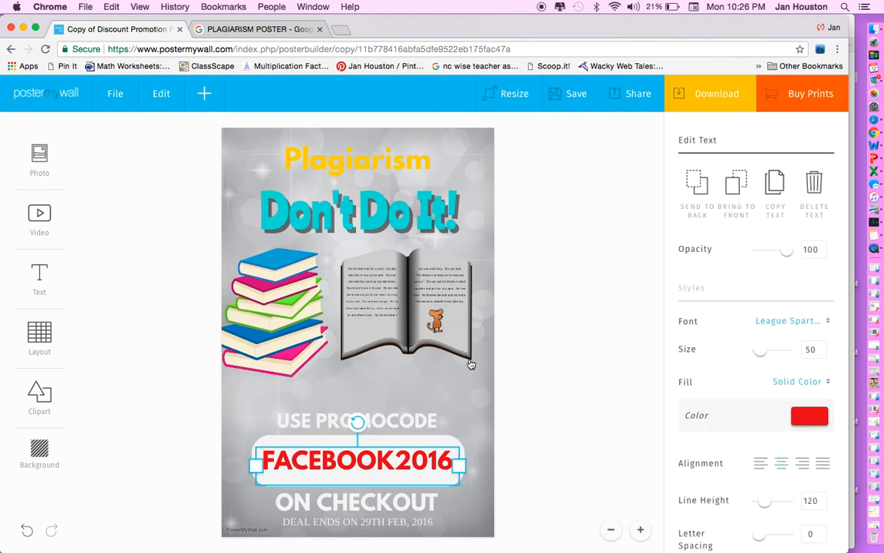
left_click(540, 337)
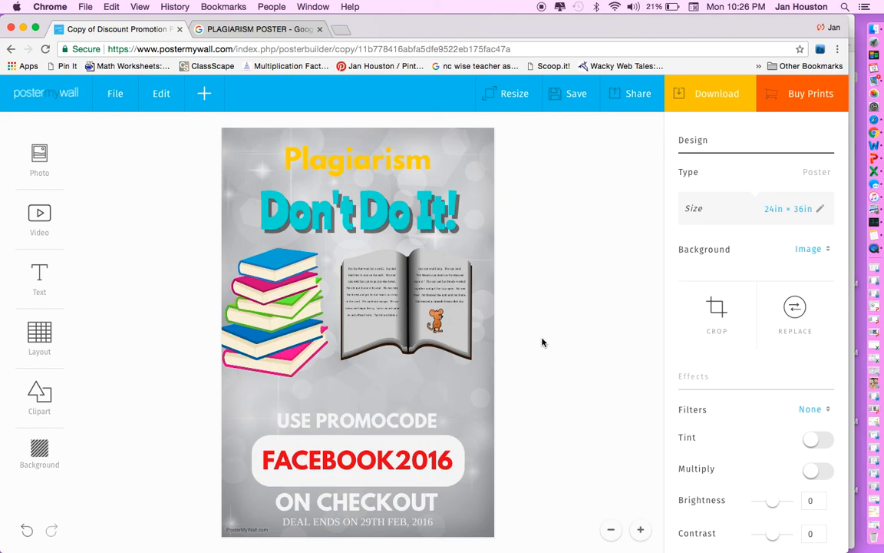
Start sharing the poster and sign in to PosterMyWall with the teacher's Google account.
left_click(627, 103)
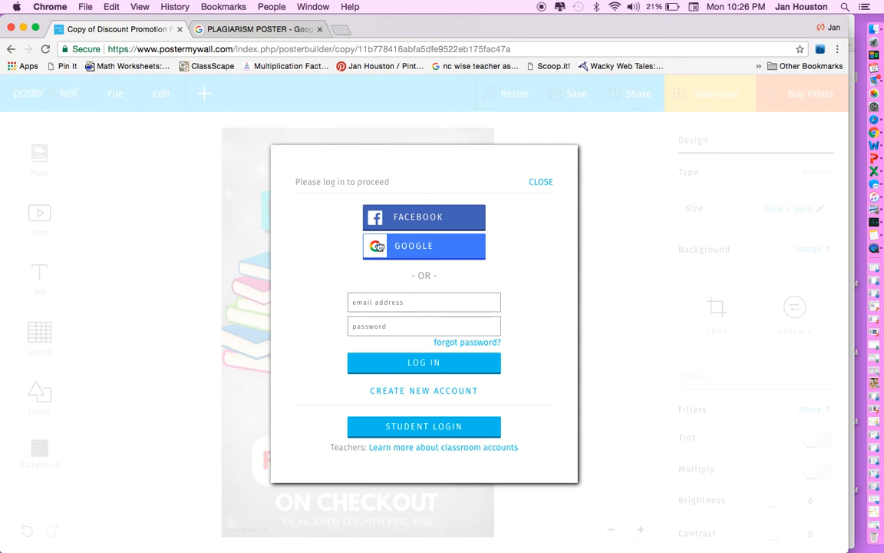
left_click(415, 248)
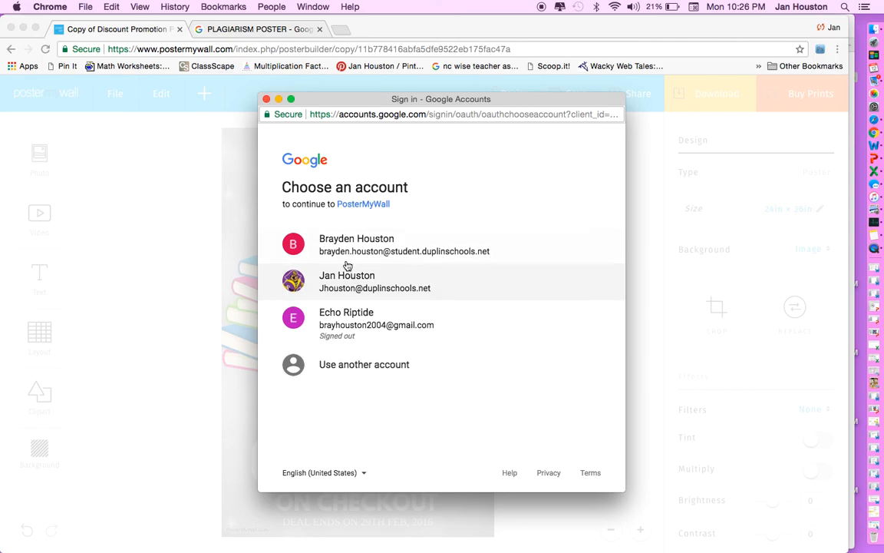
left_click(319, 258)
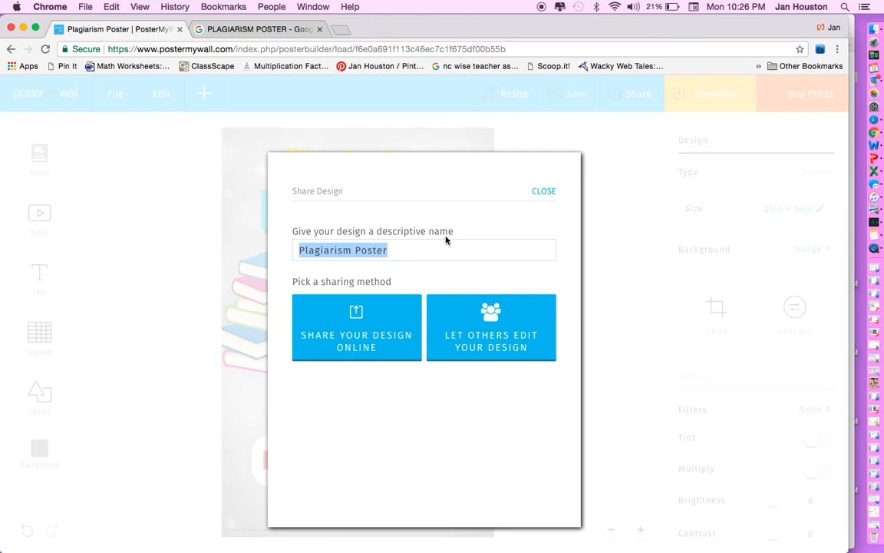
Keep the name Plagiarism Poster and share it via email to the teacher's school address.
left_click(415, 251)
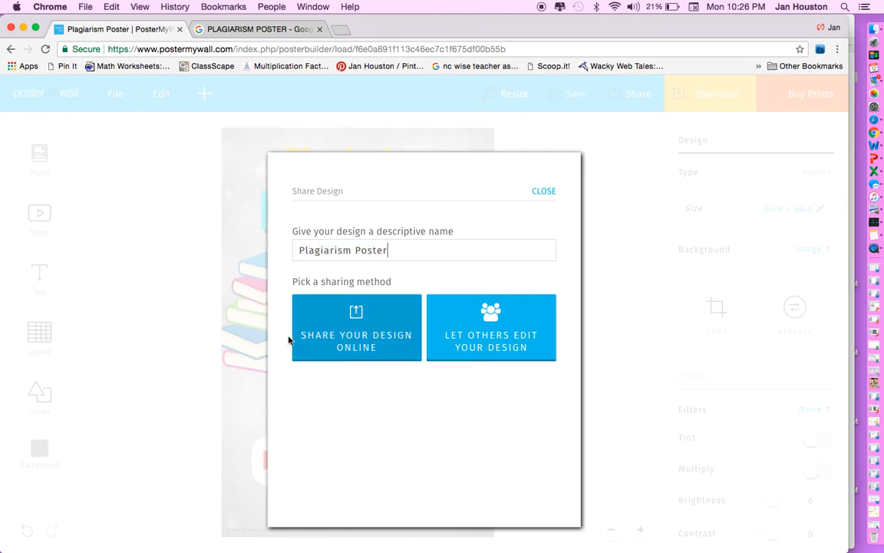
left_click(354, 332)
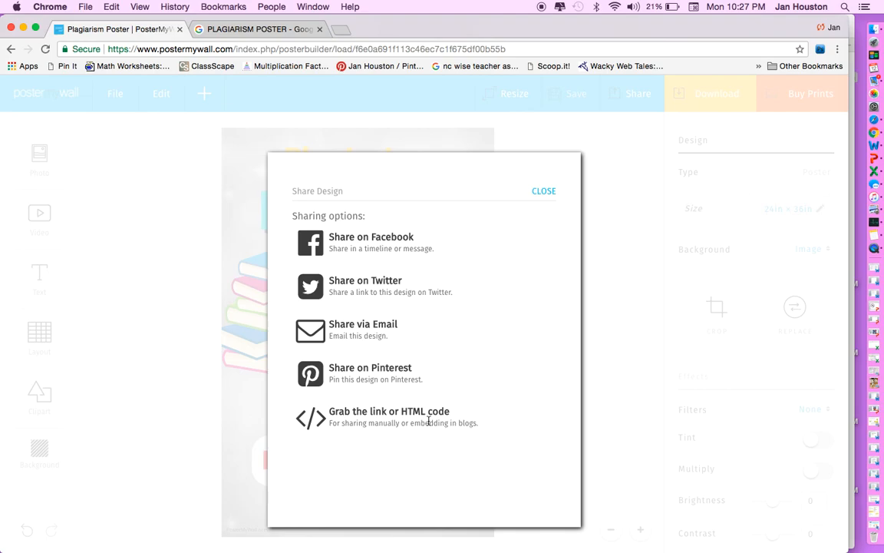
left_click(348, 328)
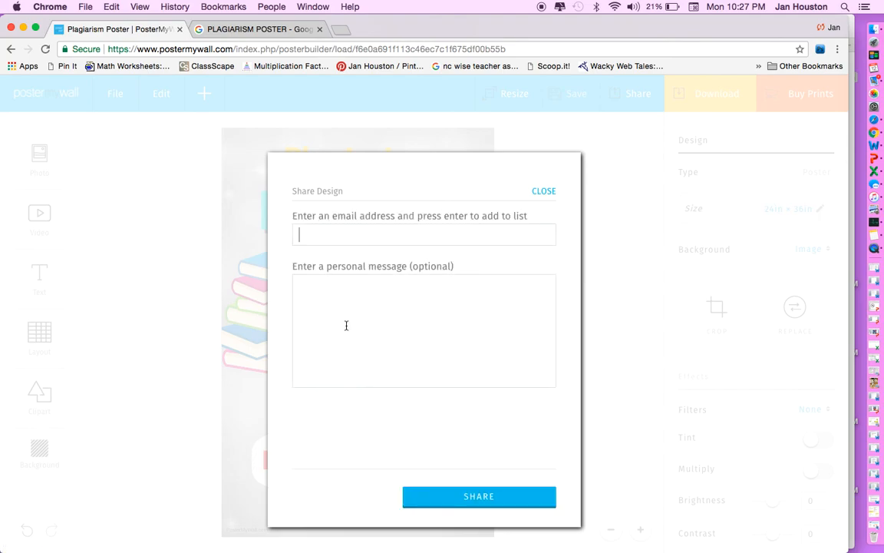
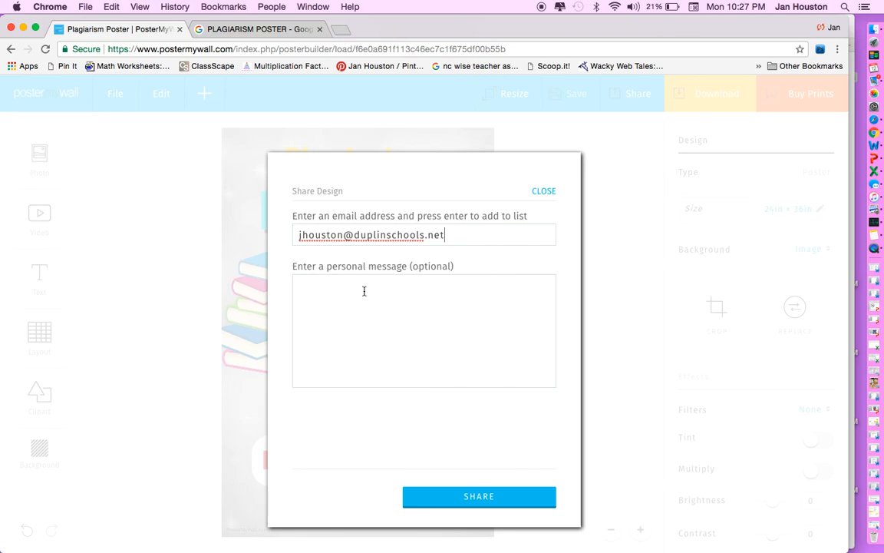
left_click(478, 498)
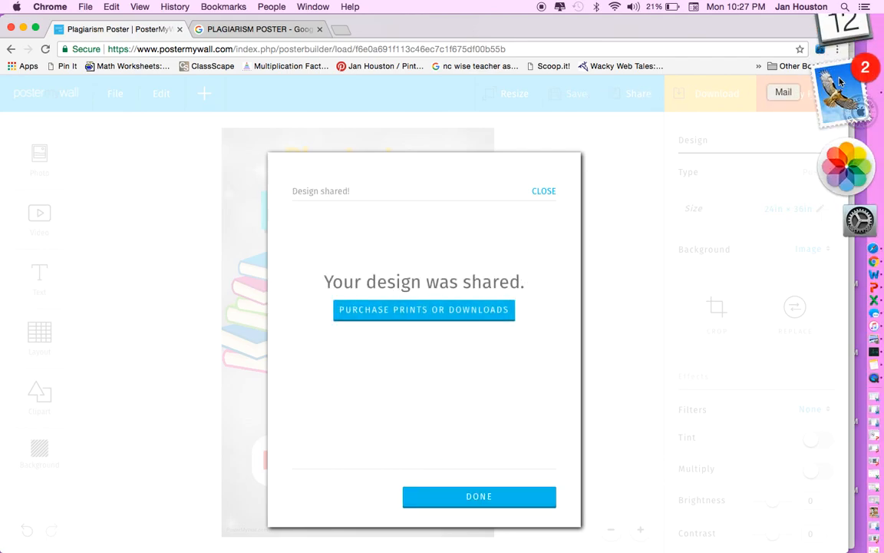
left_click(843, 75)
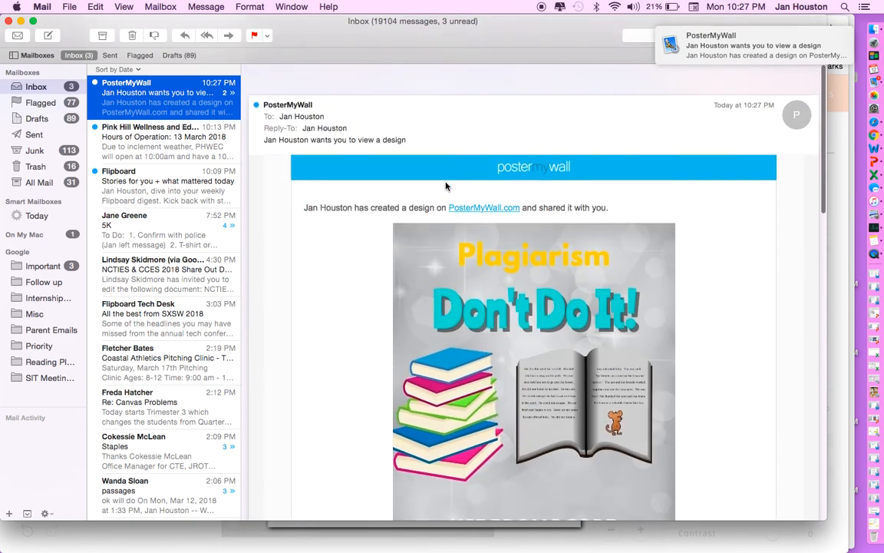
Scroll through the PosterMyWall email's preview of the Plagiarism – Don't Do It! poster.
scroll(445, 186, "down", 2)
scroll(445, 186, "down", 2)
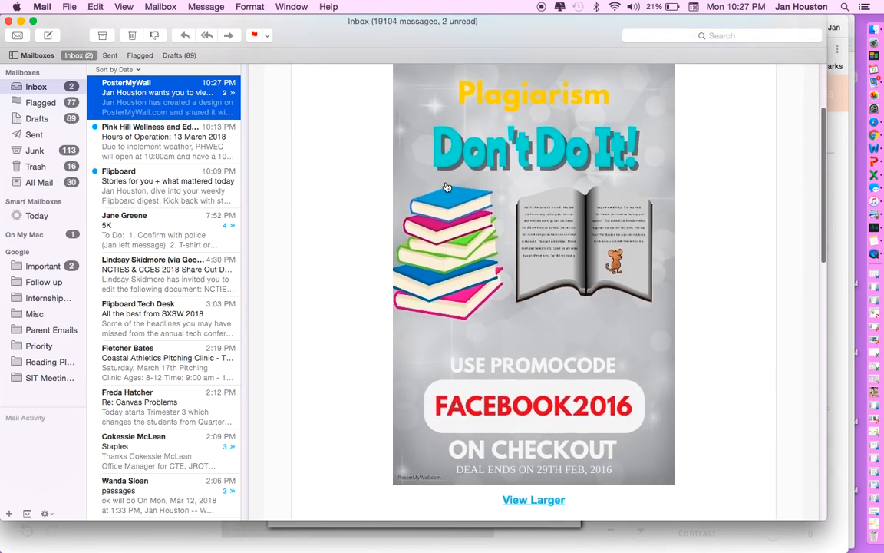
scroll(445, 186, "up", 1)
scroll(445, 186, "down", 2)
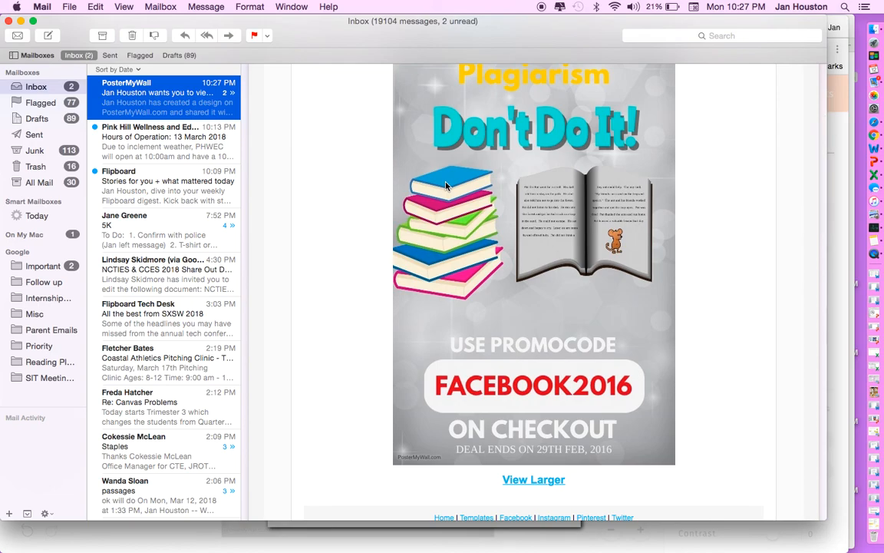
scroll(445, 186, "up", 1)
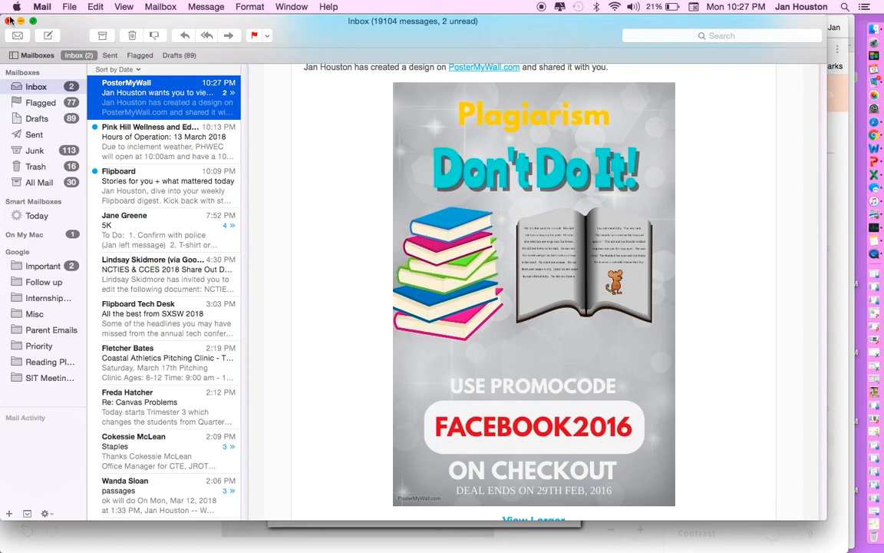
Close the Mail window and dismiss the Design shared confirmation.
left_click(10, 21)
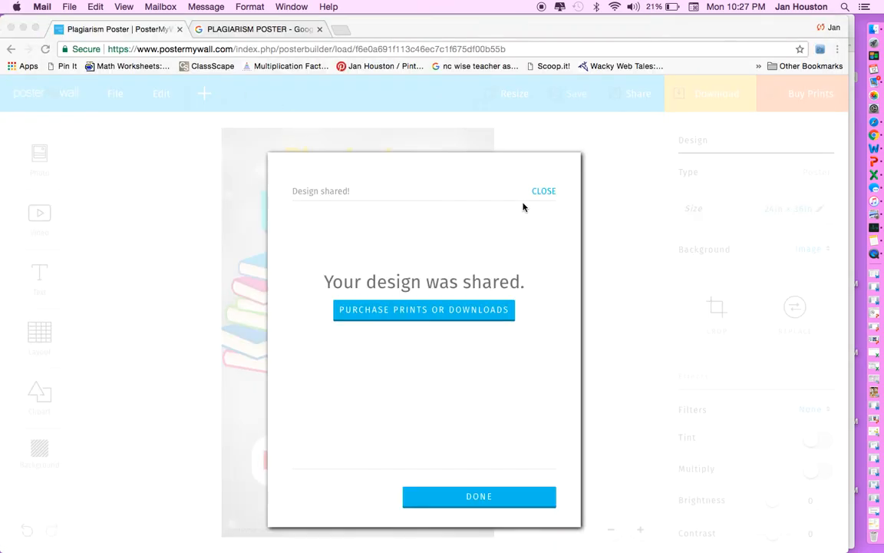
left_click(543, 192)
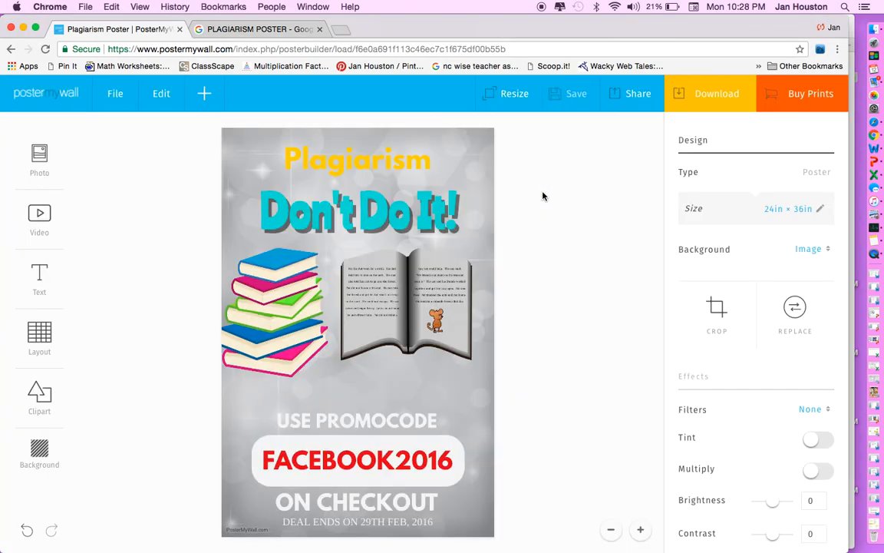